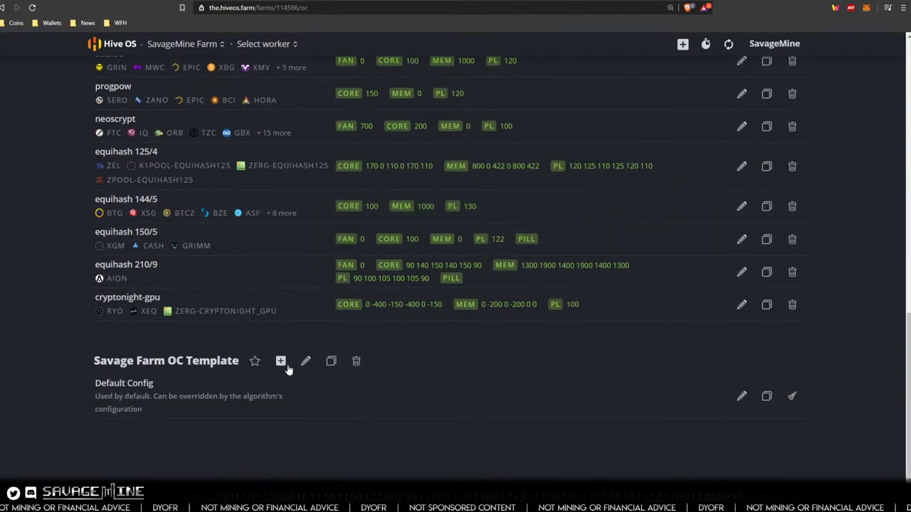
# - Start a new overclock entry on the template using the Default Config algorithm
pyautogui.click(742, 400)
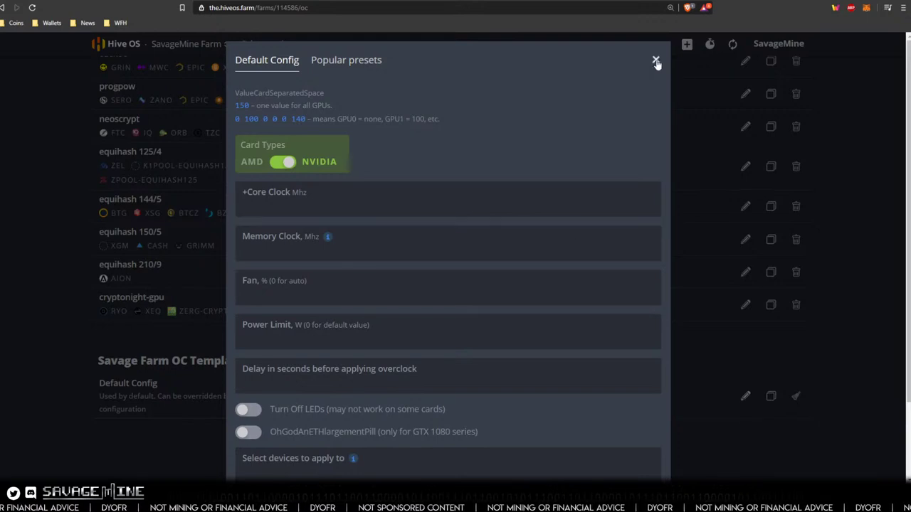
pyautogui.click(656, 60)
pyautogui.click(281, 363)
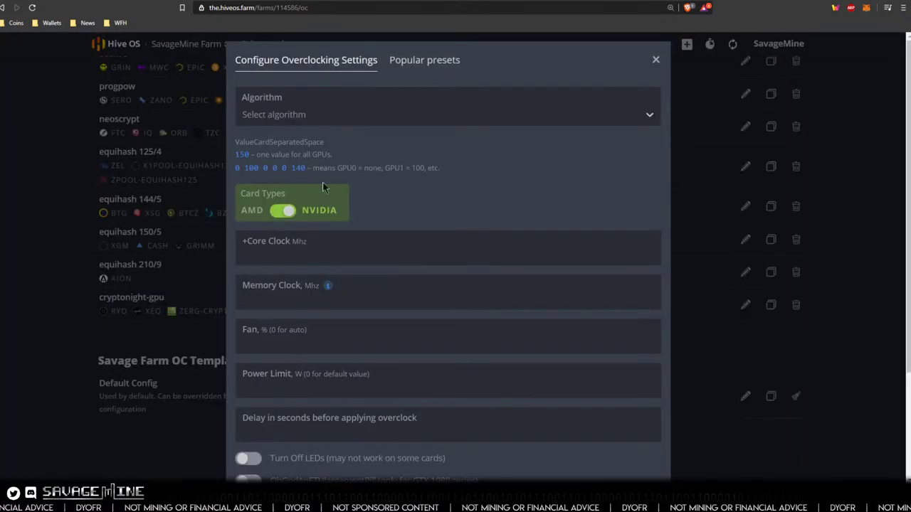
pyautogui.click(292, 116)
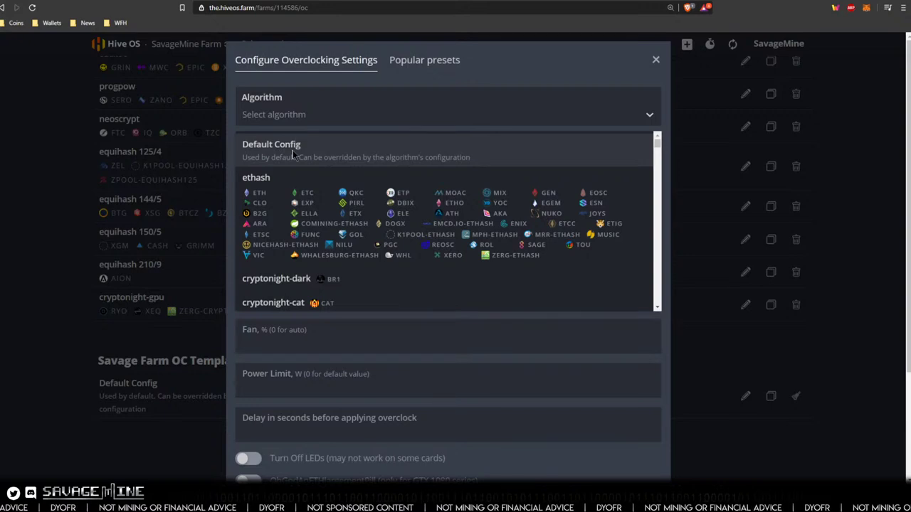
pyautogui.click(293, 148)
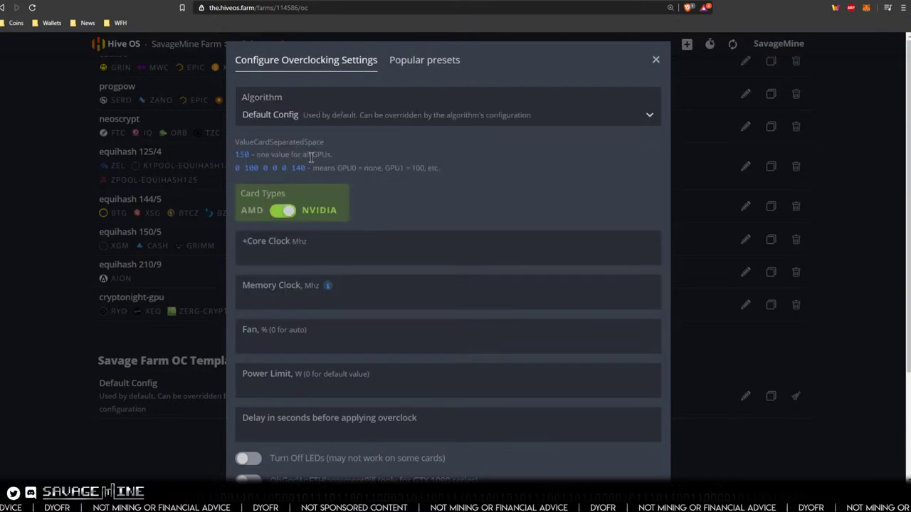
# - Browse the popular NVIDIA overclock presets, then move to the CoinToMine overclocks database
pyautogui.click(410, 62)
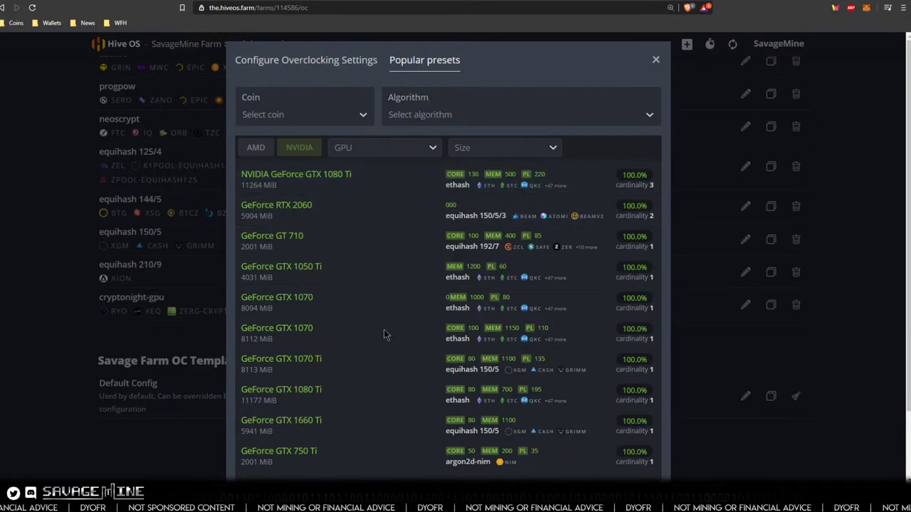
pyautogui.scroll(-2, 339, 365)
pyautogui.scroll(1, 339, 364)
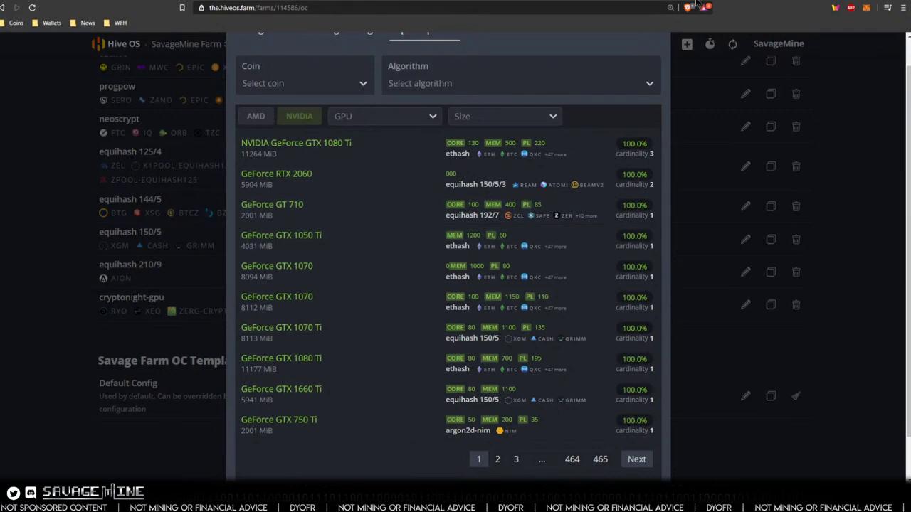
pyautogui.click(783, 2)
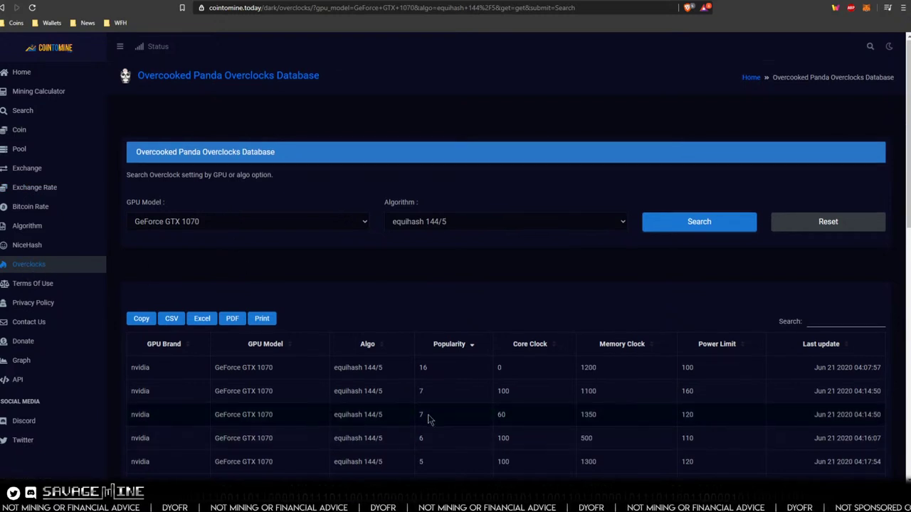
# - Review CoinToMine's GTX 1070 equihash 144/5 overclocks (memory 1200, power limit 100), then return to Hive OS
pyautogui.scroll(-2, 428, 419)
pyautogui.scroll(3, 405, 306)
pyautogui.scroll(-2, 403, 297)
pyautogui.scroll(-1, 403, 297)
pyautogui.scroll(3, 403, 296)
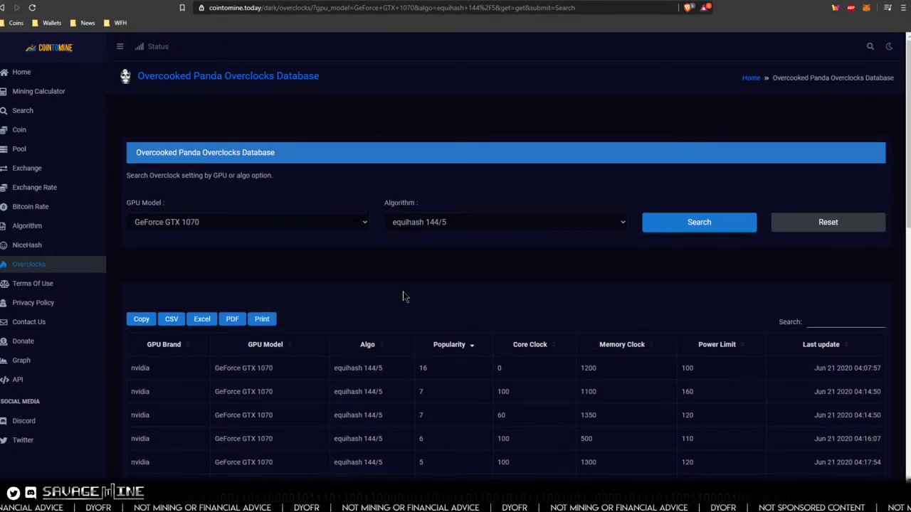
pyautogui.scroll(-2, 402, 296)
pyautogui.scroll(2, 403, 297)
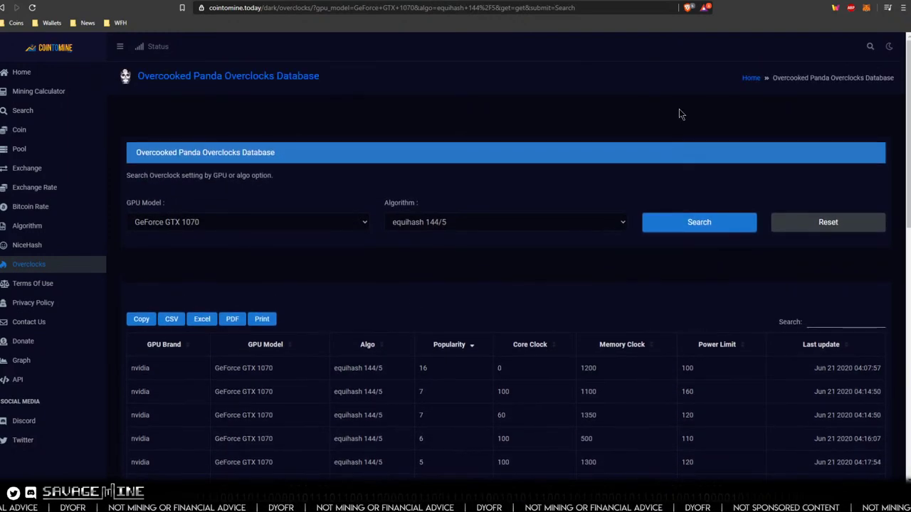
pyautogui.click(667, 2)
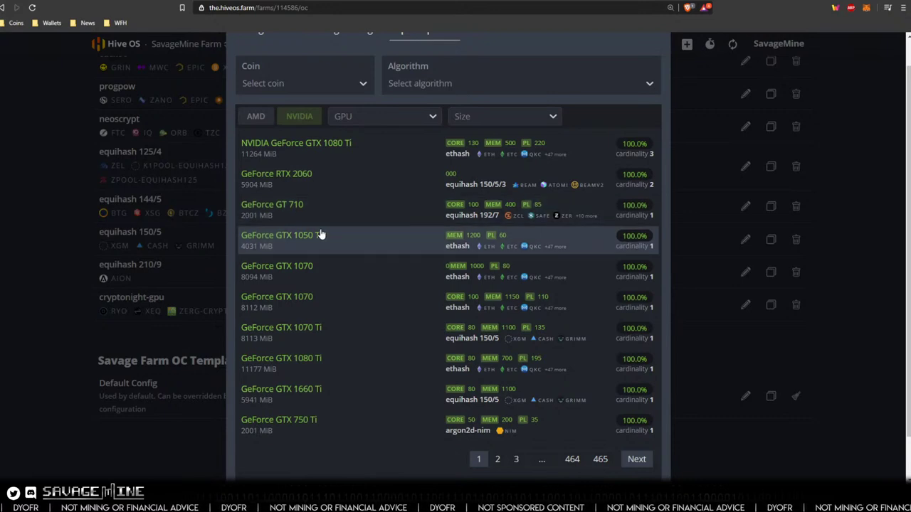
# - Filter the popular presets by the BITC coin to list its x25x NVIDIA overclocks
pyautogui.click(269, 82)
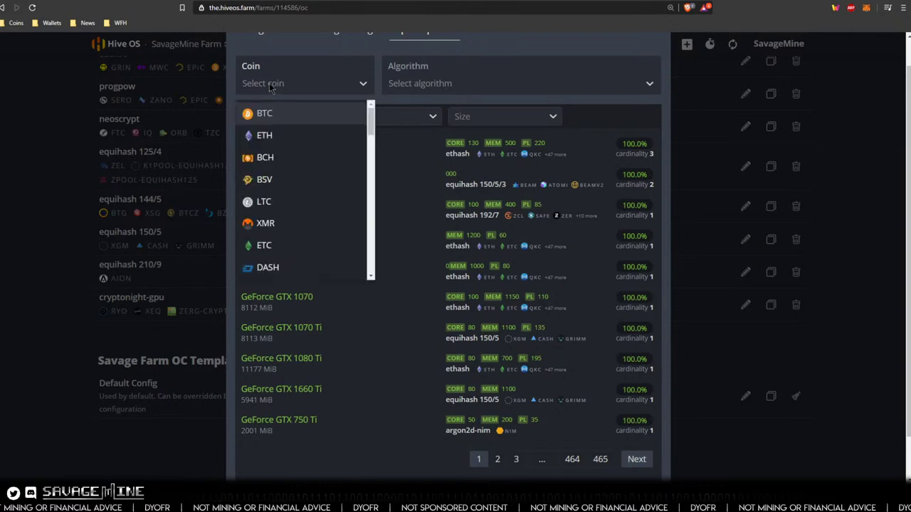
pyautogui.write('bit')
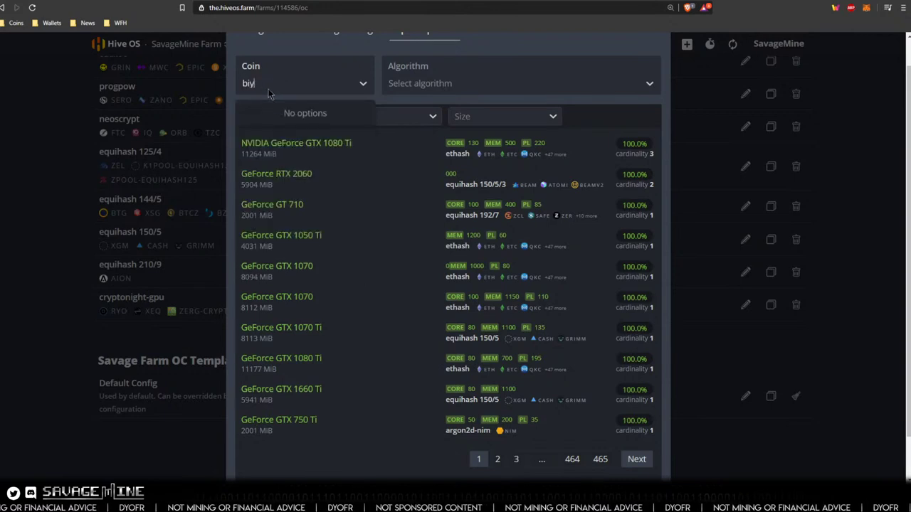
pyautogui.write('c')
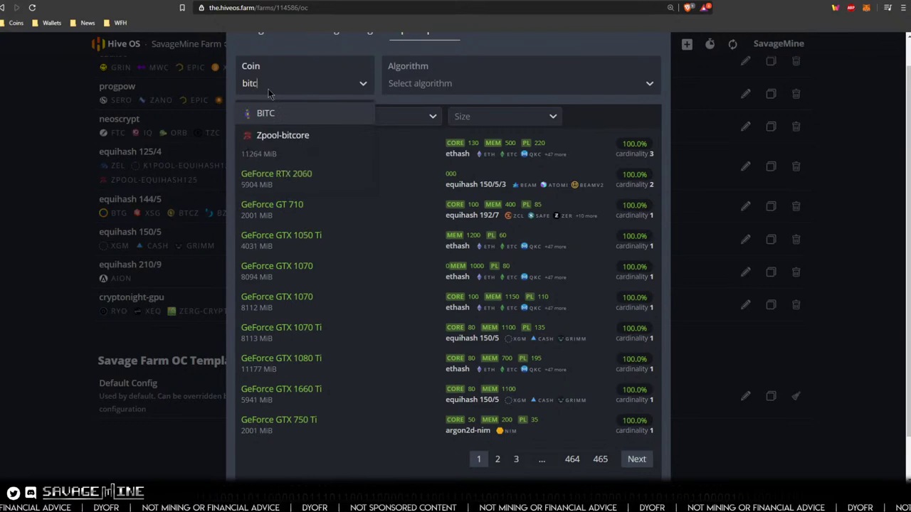
pyautogui.click(268, 114)
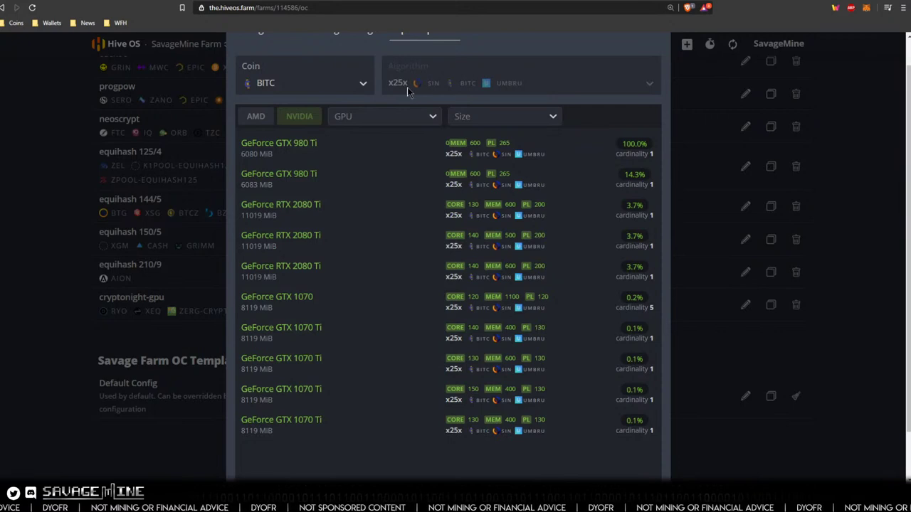
pyautogui.scroll(2, 407, 87)
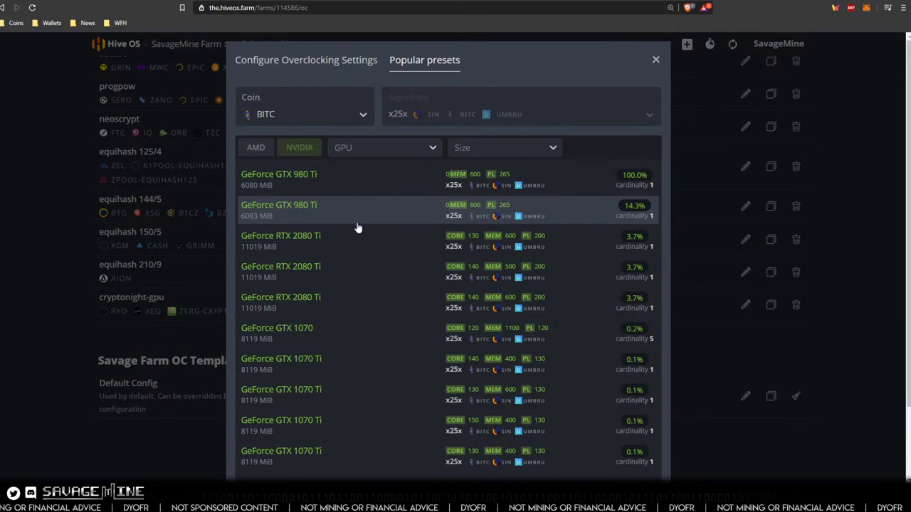
pyautogui.scroll(-1, 358, 228)
pyautogui.scroll(1, 332, 178)
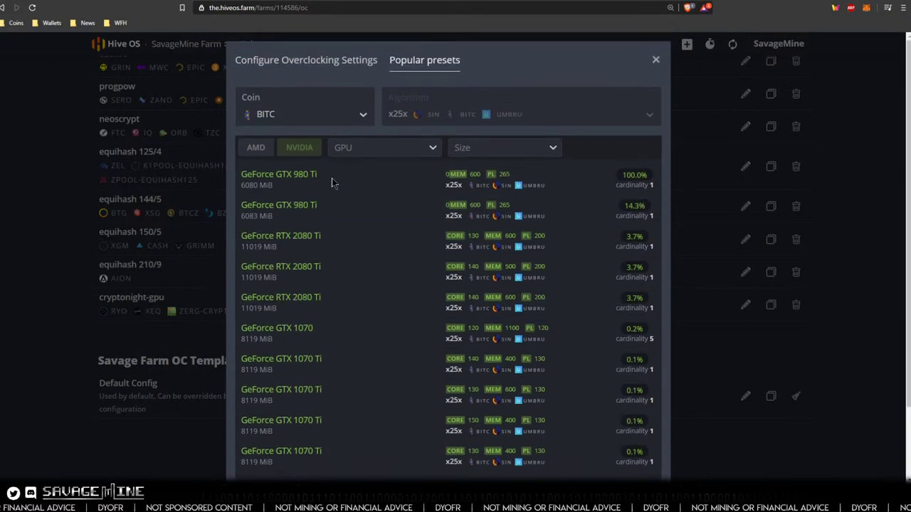
# - Narrow BITC presets to GeForce GTX 1070 8119 MiB and apply its core 120, memory 1100, power 120 preset
pyautogui.click(366, 151)
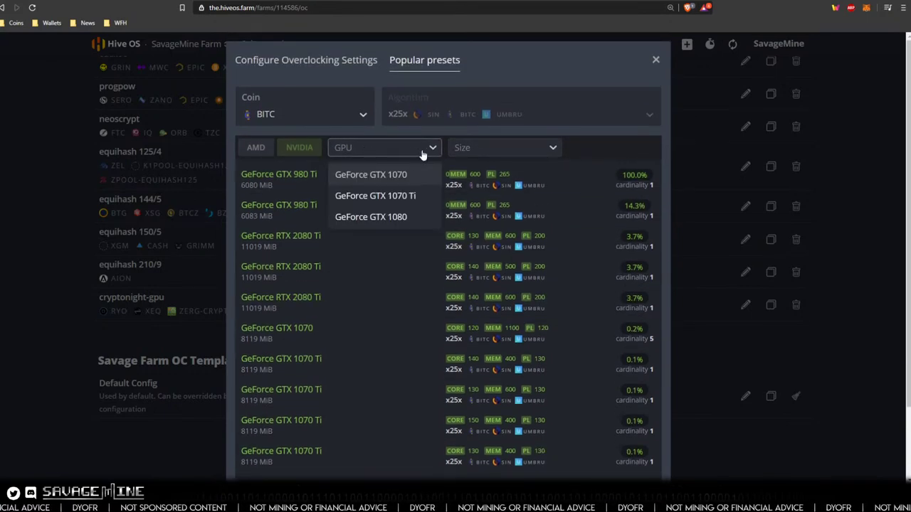
pyautogui.click(398, 151)
pyautogui.click(397, 151)
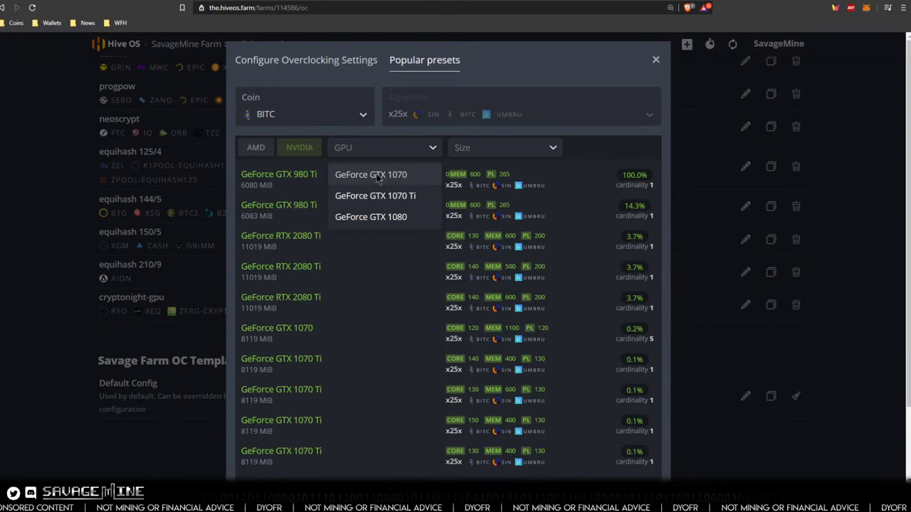
pyautogui.click(377, 177)
pyautogui.click(462, 152)
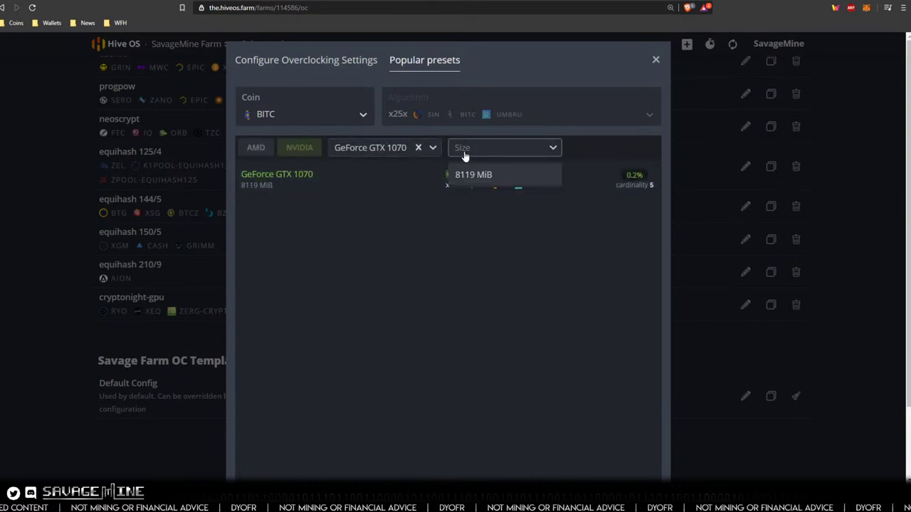
pyautogui.click(470, 178)
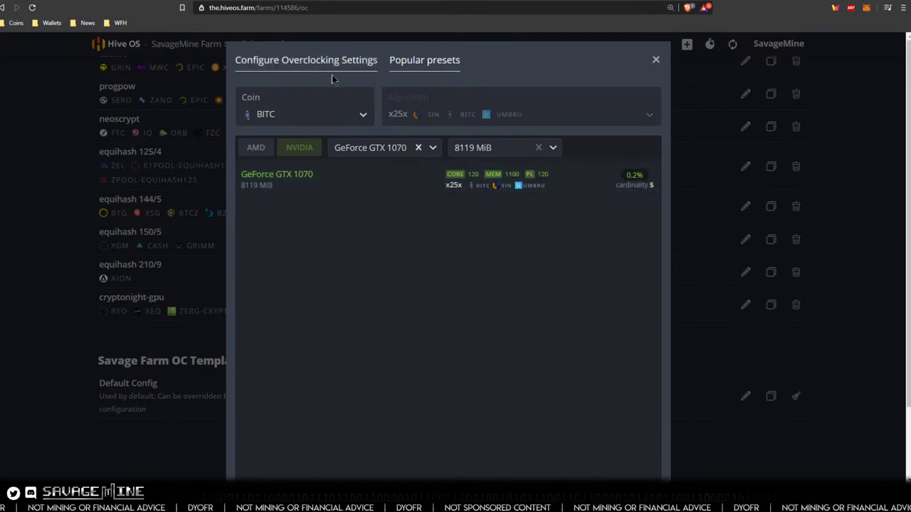
pyautogui.click(309, 183)
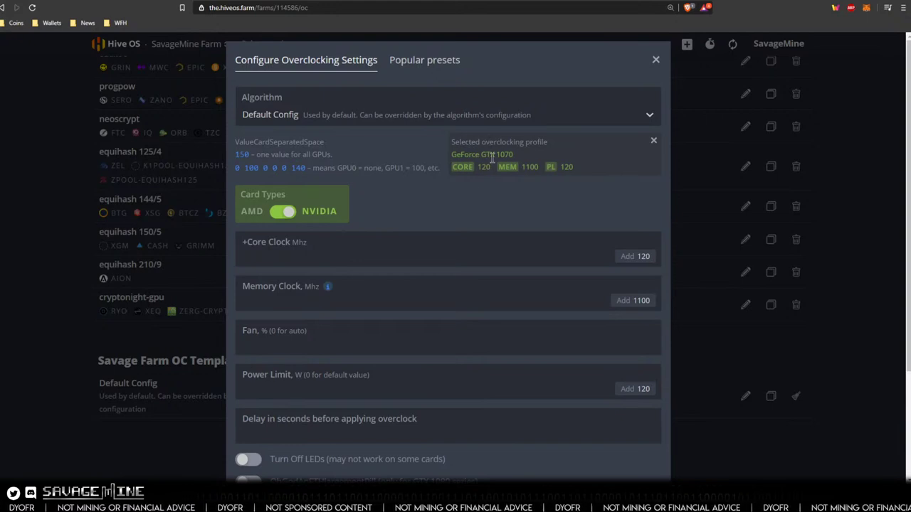
# - Fill in the recommended values: core clock 120, memory clock 1100, power limit 120
pyautogui.click(627, 257)
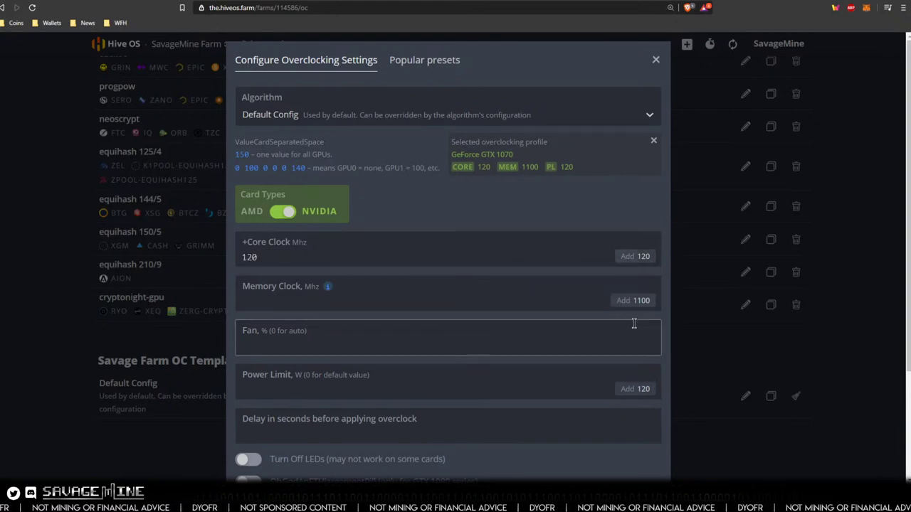
pyautogui.click(624, 302)
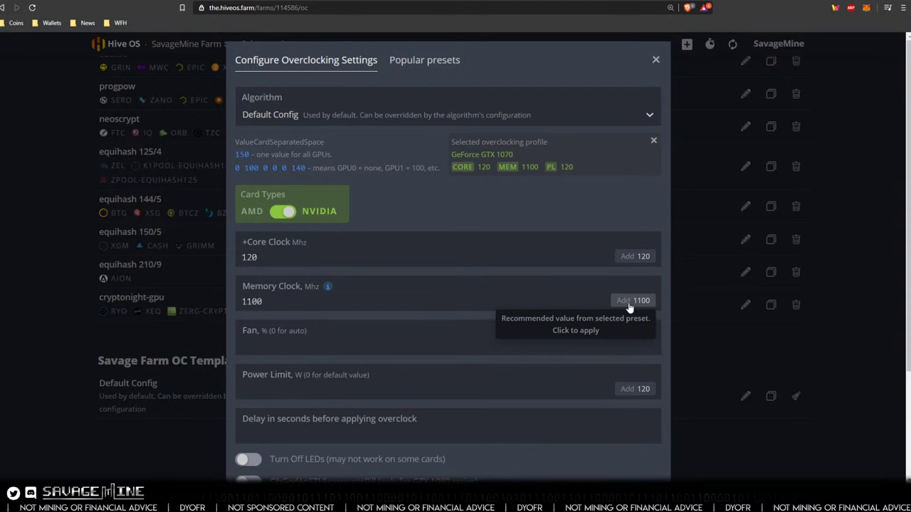
pyautogui.click(639, 391)
pyautogui.click(263, 260)
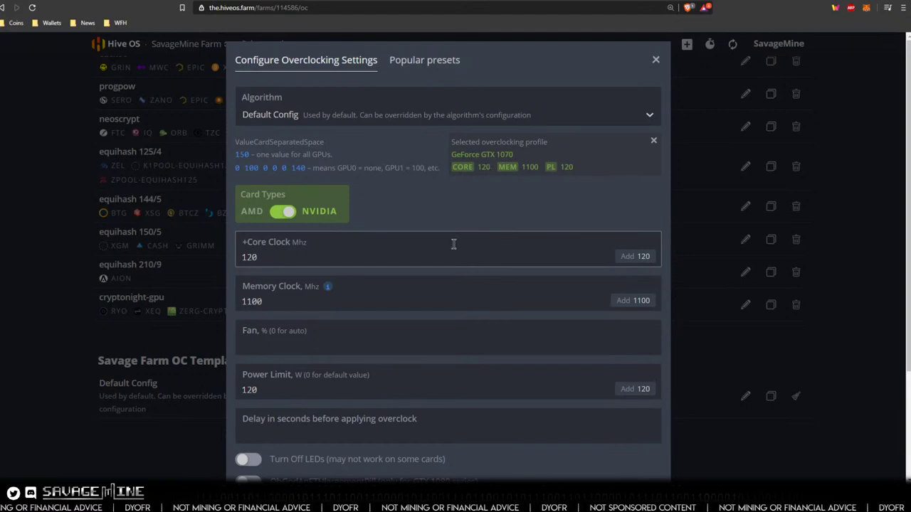
pyautogui.scroll(-1, 267, 311)
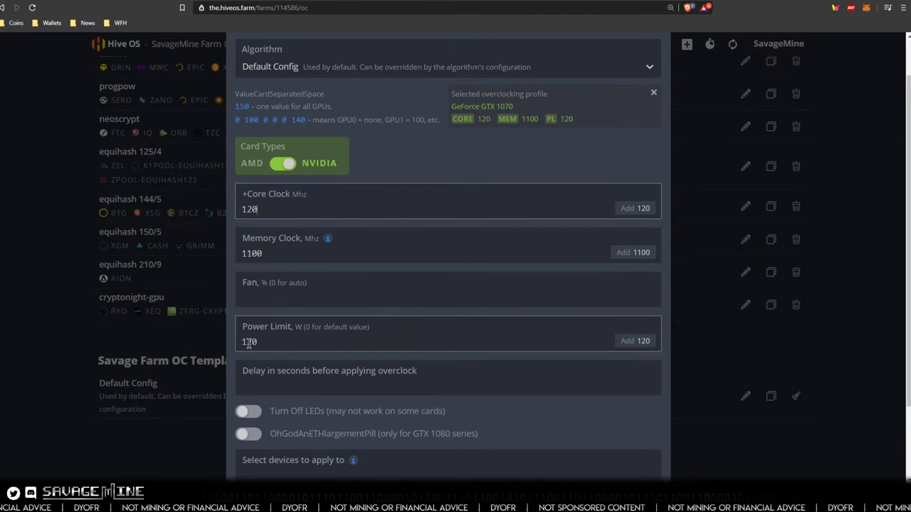
# - Lower the power limit from 120 to 110 W
pyautogui.click(247, 342)
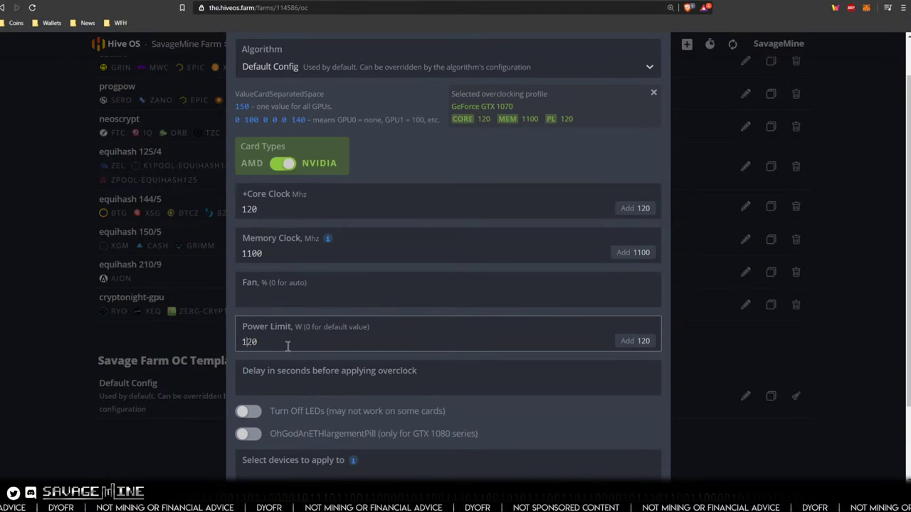
pyautogui.write('1')
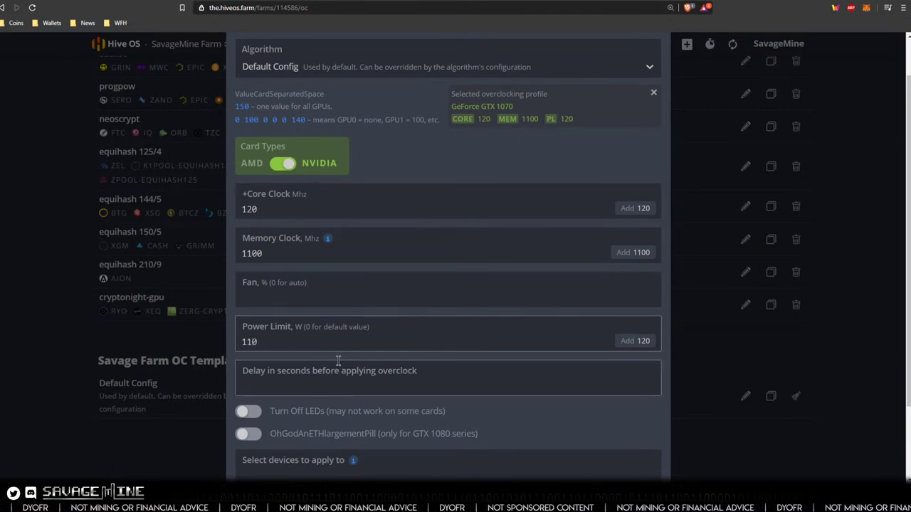
pyautogui.scroll(-1, 356, 398)
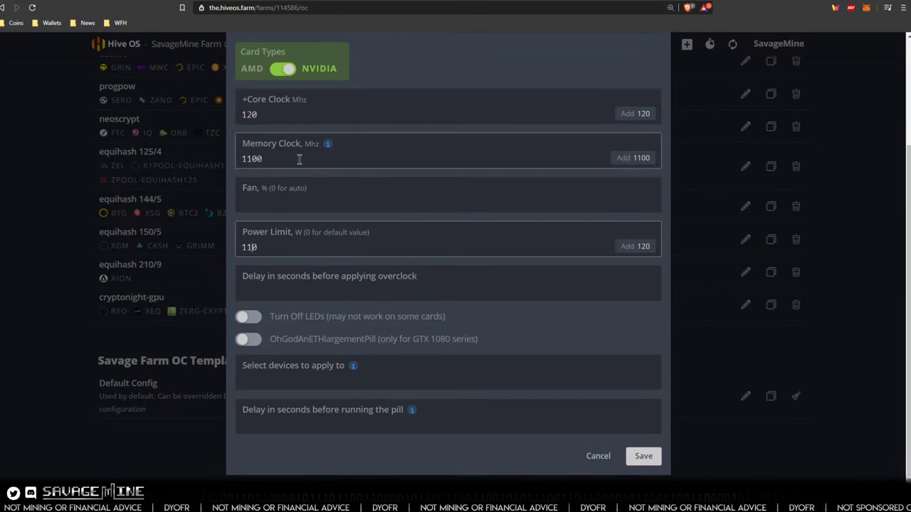
pyautogui.moveTo(329, 146)
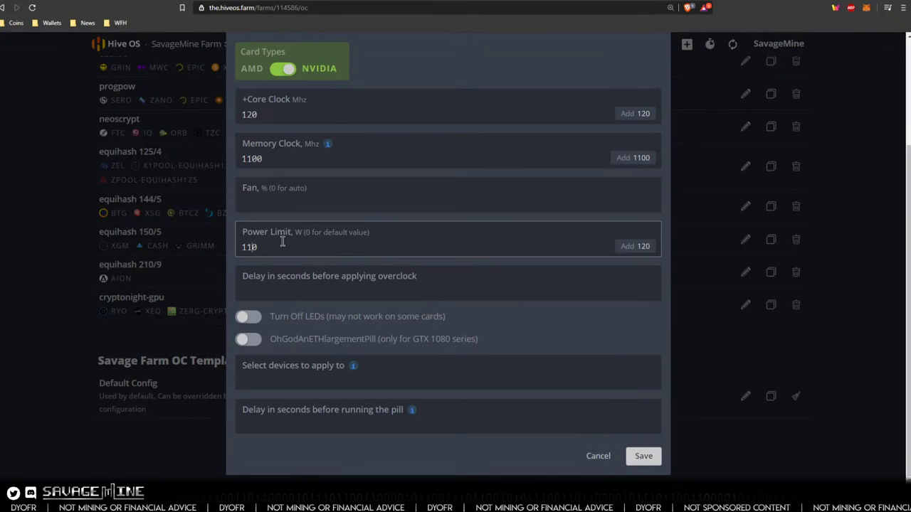
pyautogui.click(256, 248)
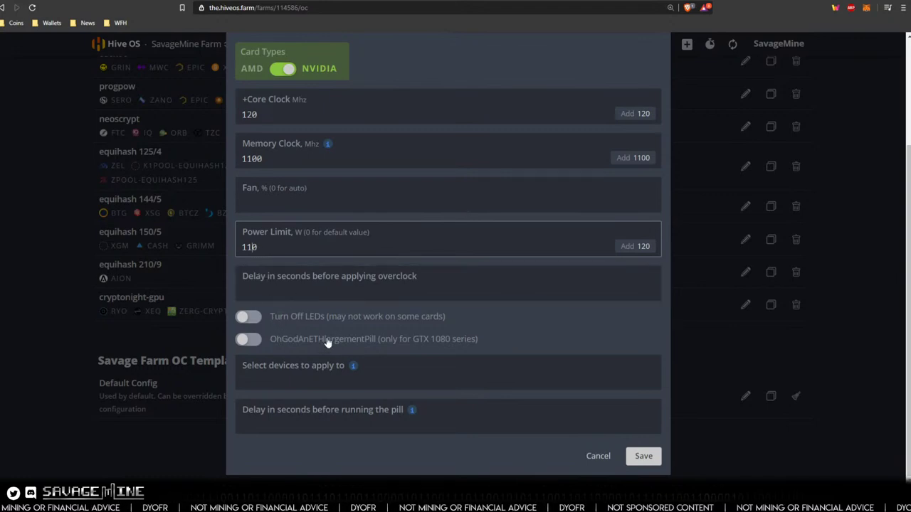
pyautogui.scroll(2, 328, 343)
pyautogui.scroll(-1, 326, 340)
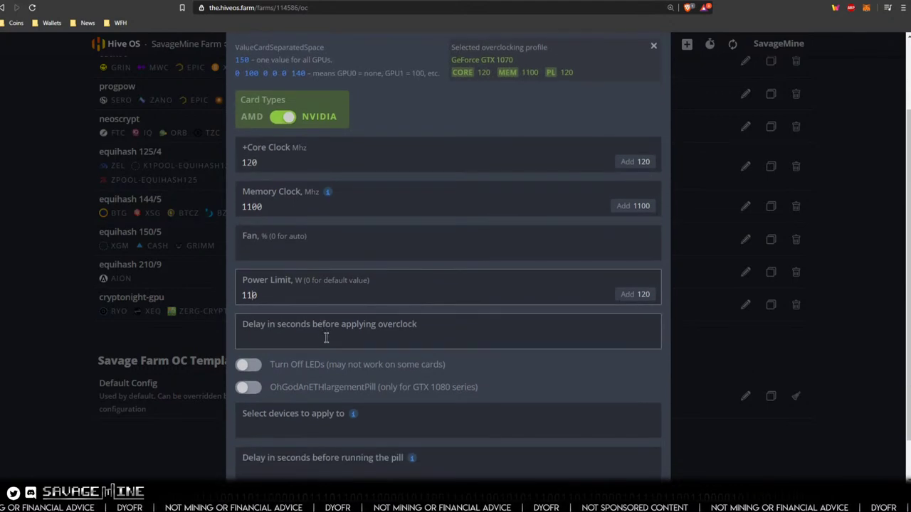
pyautogui.scroll(-1, 326, 338)
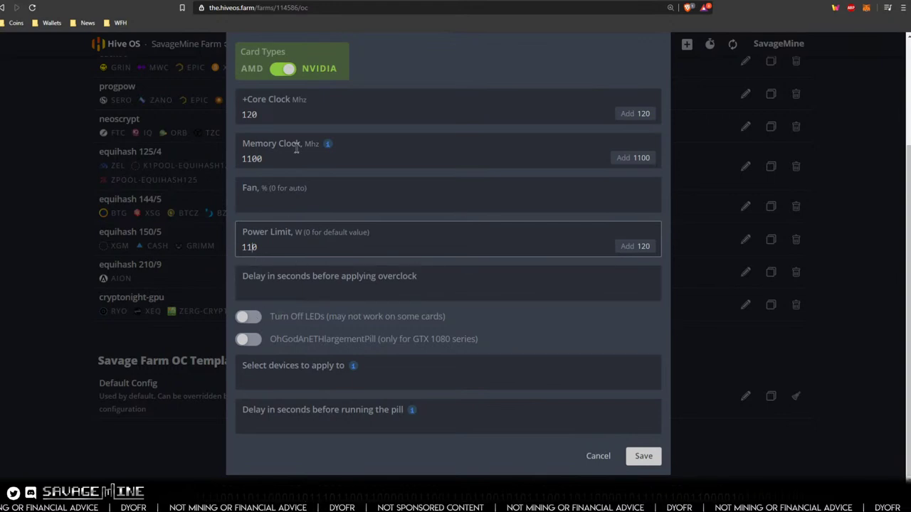
pyautogui.scroll(2, 306, 195)
pyautogui.scroll(-2, 302, 199)
# - Turn the OhGodAnETHlargementPill option on, then switch it back off
pyautogui.click(249, 342)
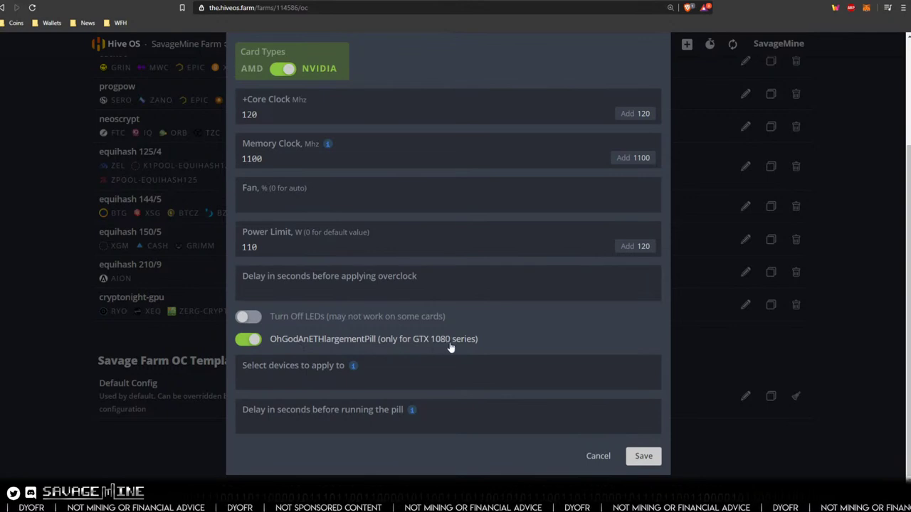
pyautogui.scroll(2, 302, 341)
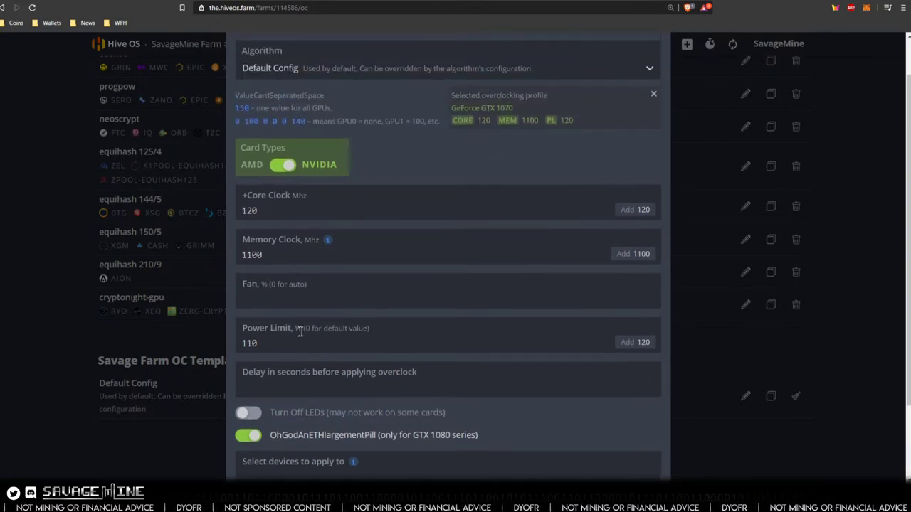
pyautogui.scroll(-2, 299, 331)
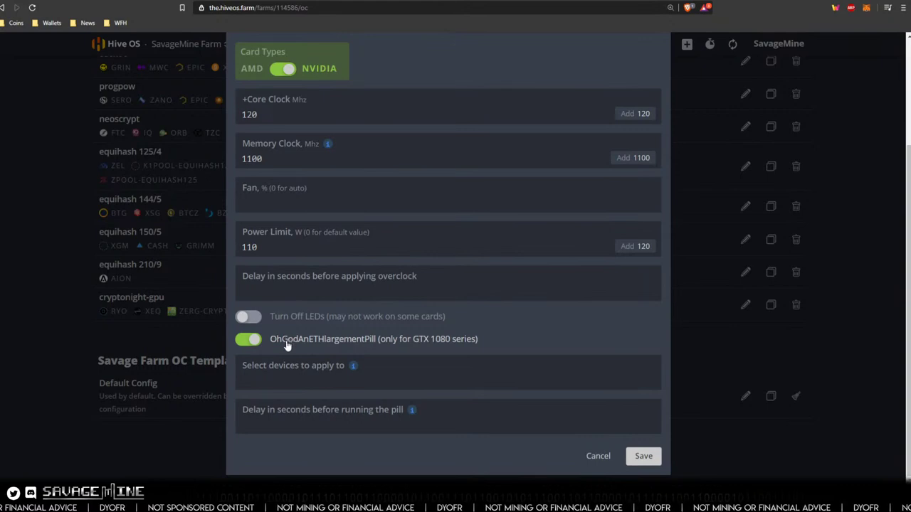
pyautogui.click(246, 341)
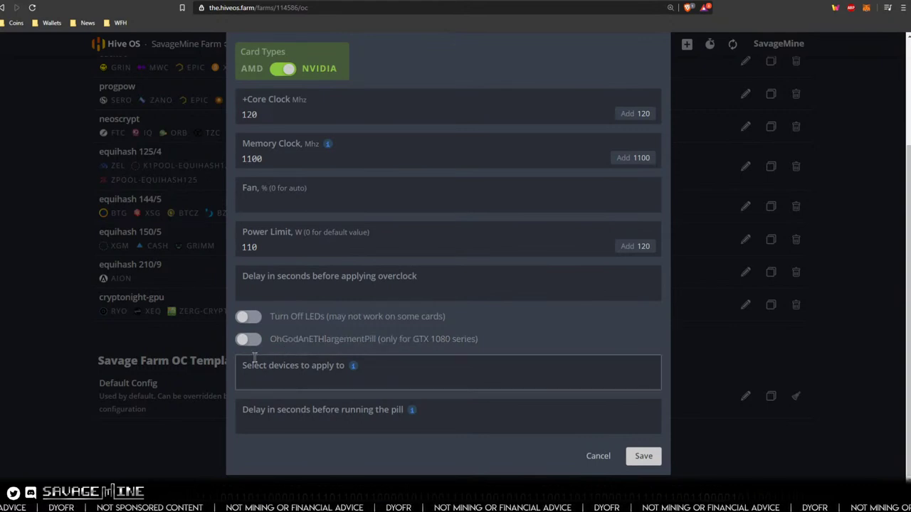
pyautogui.scroll(2, 284, 317)
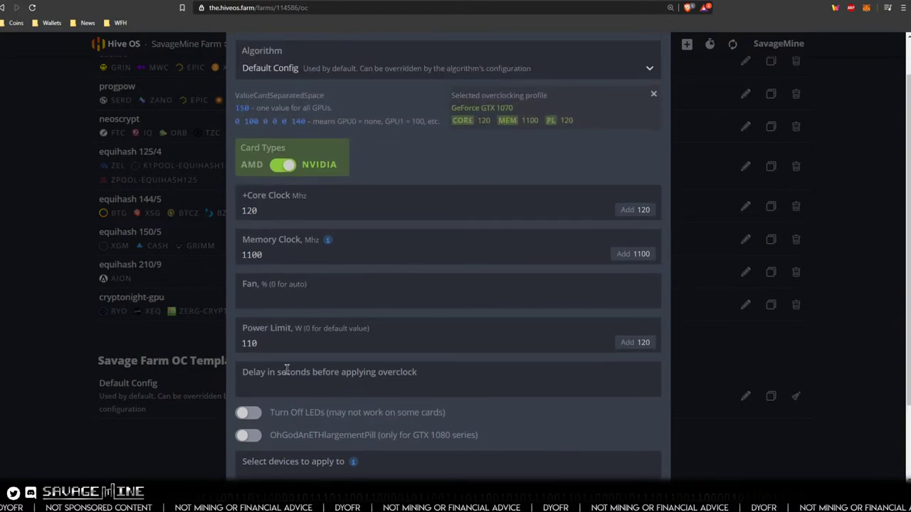
pyautogui.scroll(-2, 284, 367)
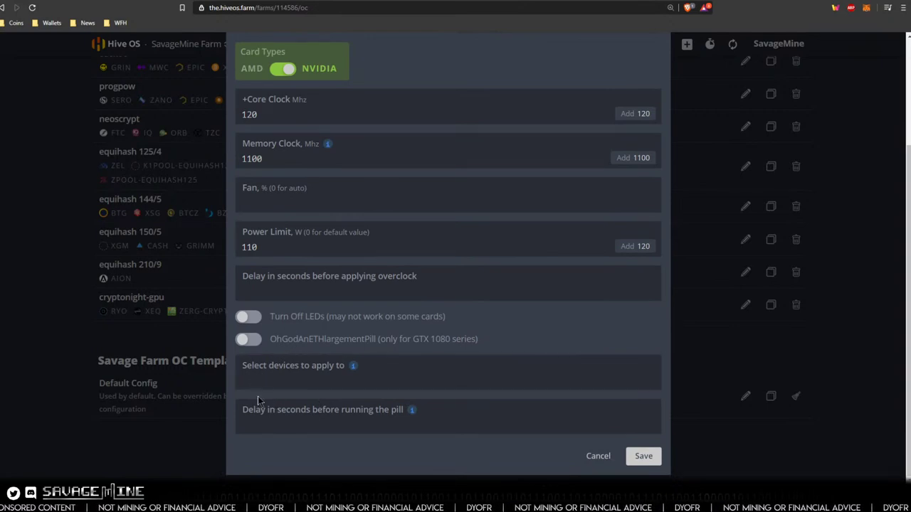
# - Check the pill delay setting's info, then save the overclock with core 120, memory 1100, power 110
pyautogui.moveTo(354, 372)
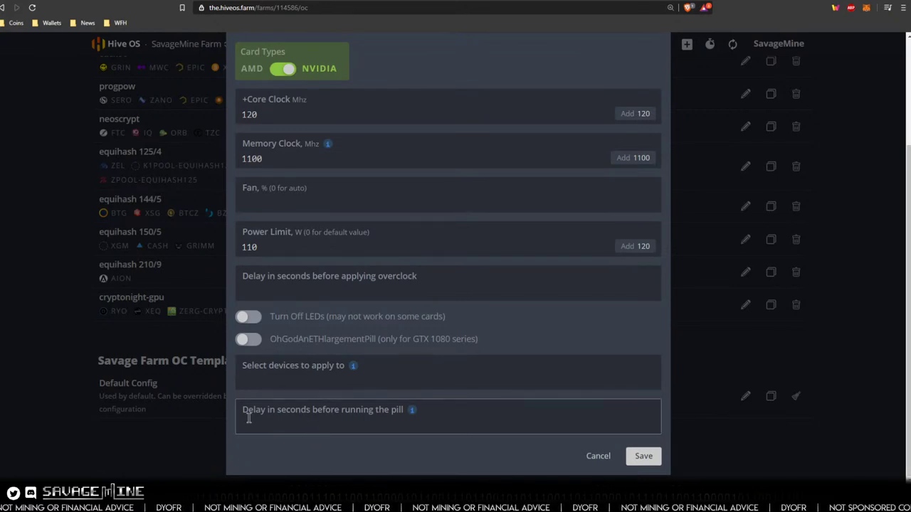
pyautogui.moveTo(410, 414)
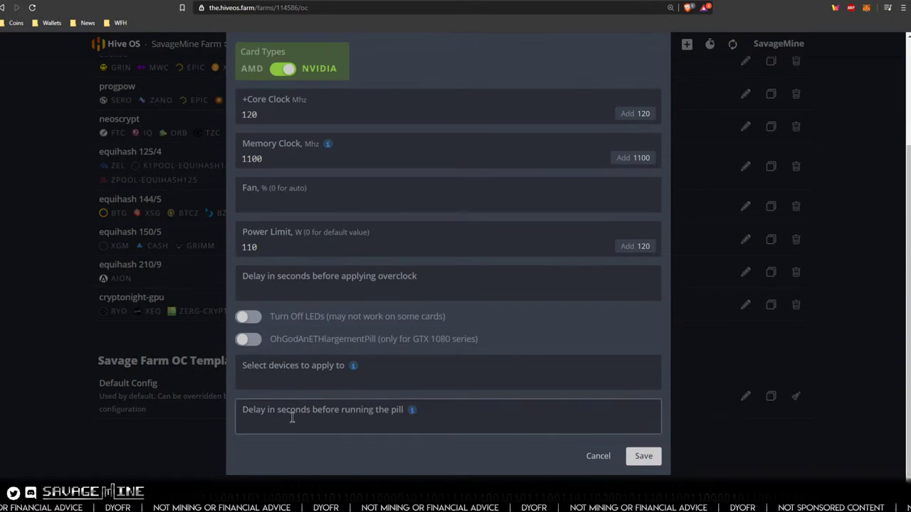
pyautogui.click(392, 421)
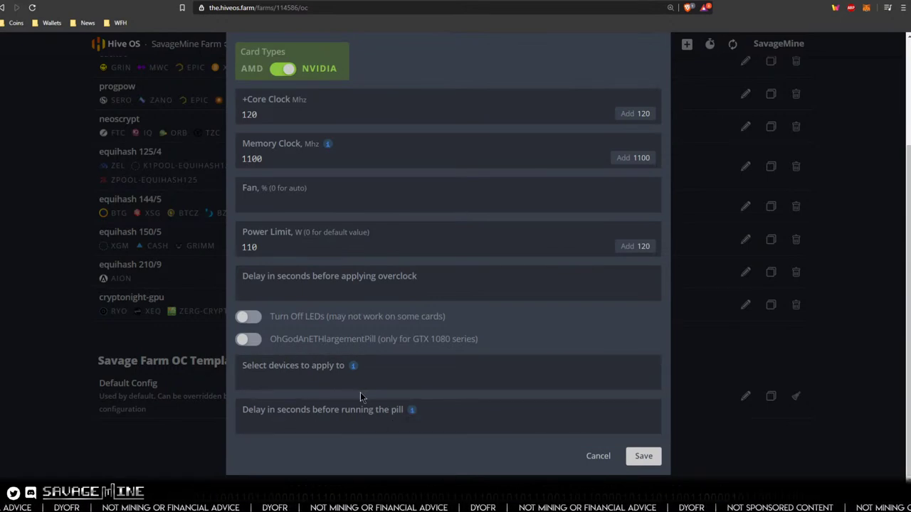
pyautogui.moveTo(413, 415)
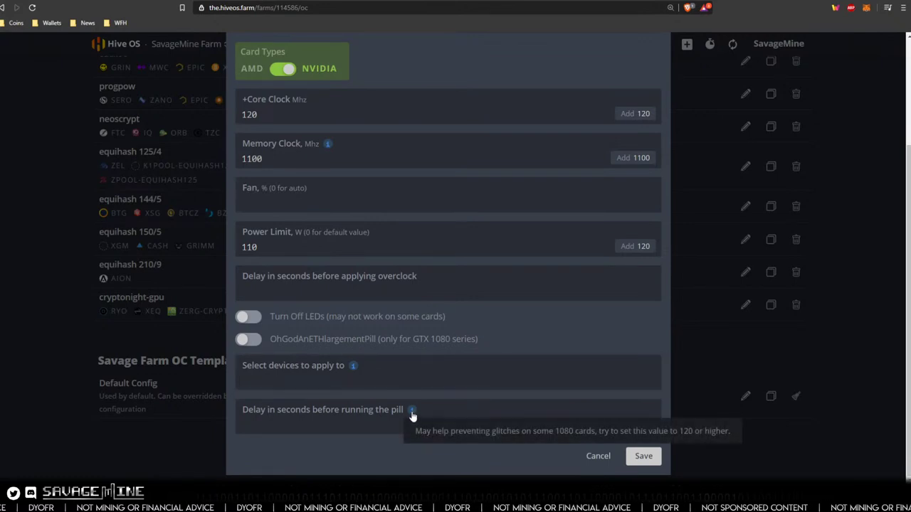
pyautogui.scroll(3, 408, 425)
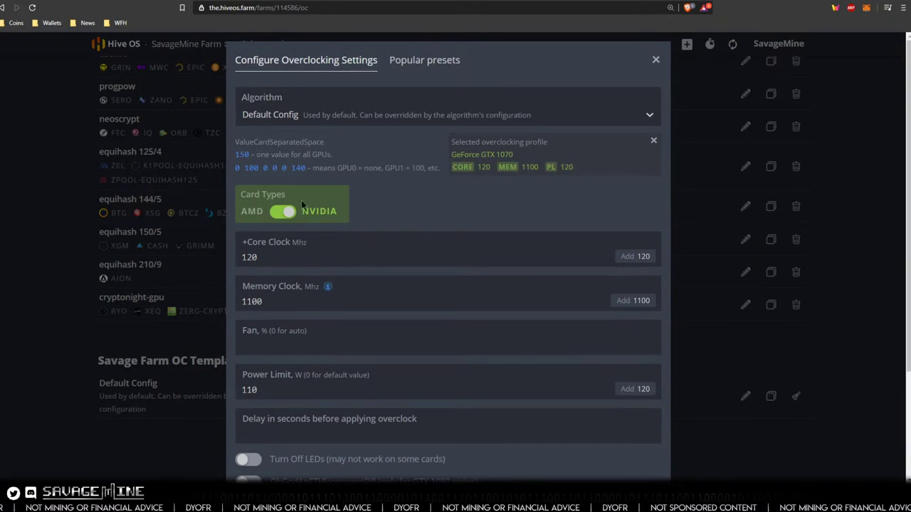
pyautogui.scroll(-1, 304, 259)
pyautogui.scroll(-1, 304, 260)
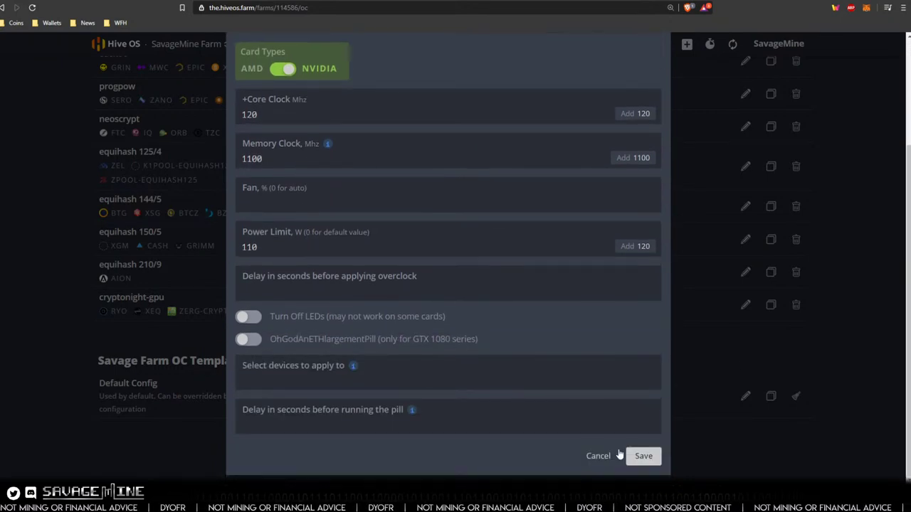
pyautogui.click(644, 458)
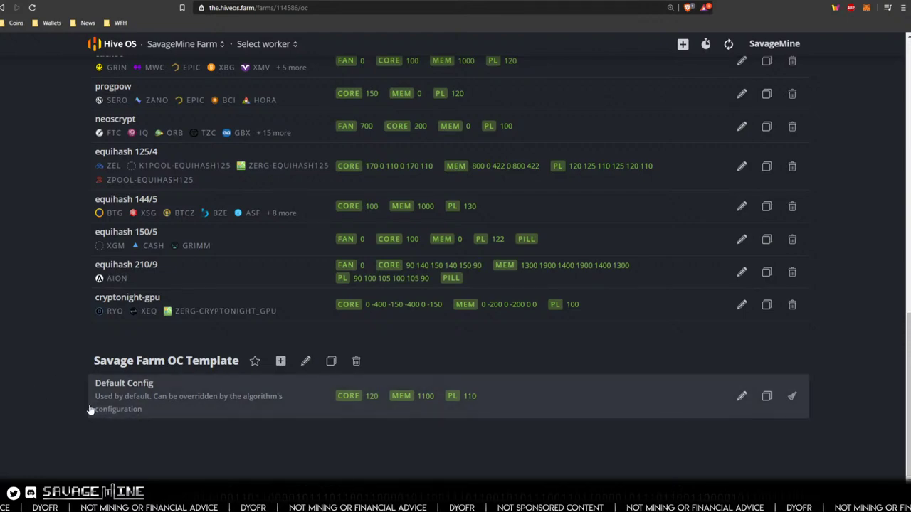
pyautogui.scroll(5, 77, 319)
pyautogui.scroll(1, 71, 299)
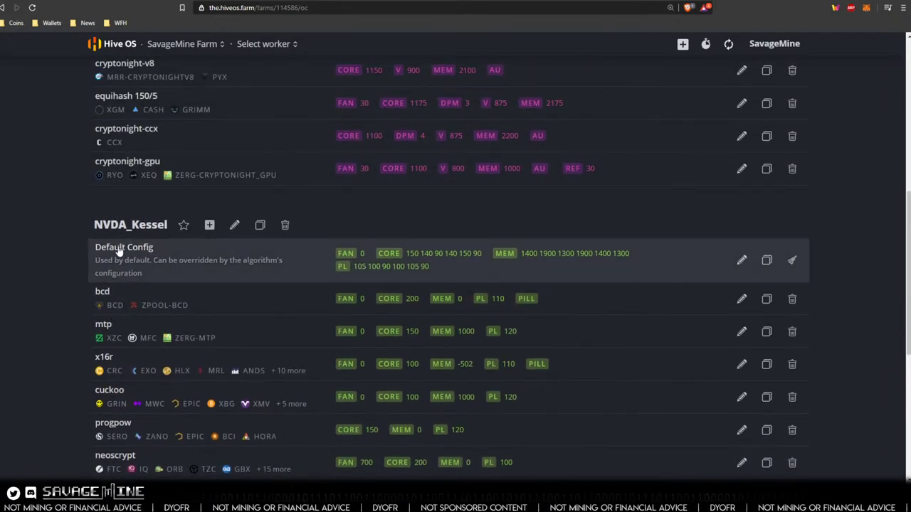
pyautogui.scroll(-2, 107, 341)
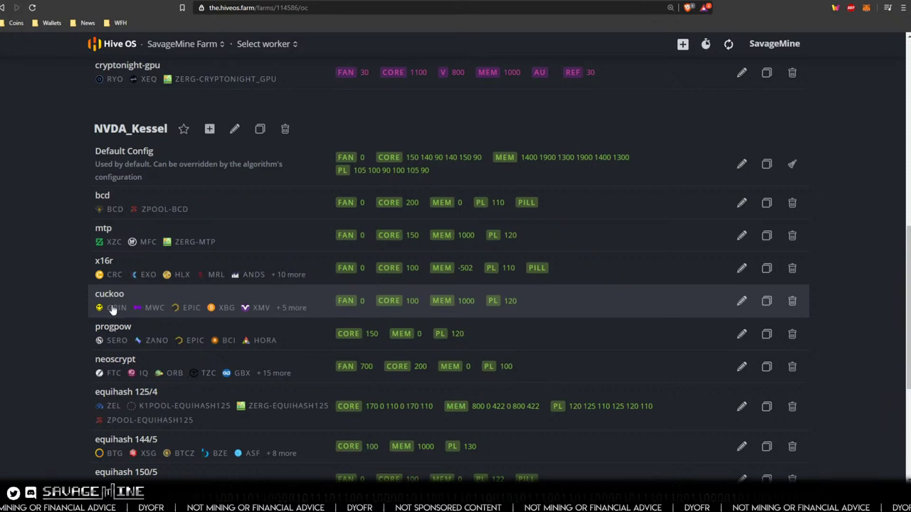
pyautogui.scroll(-4, 132, 327)
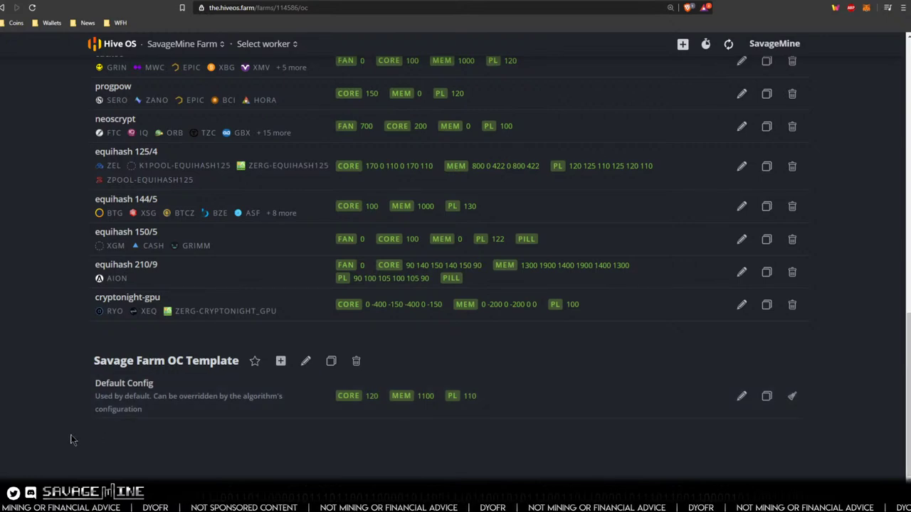
pyautogui.scroll(5, 70, 440)
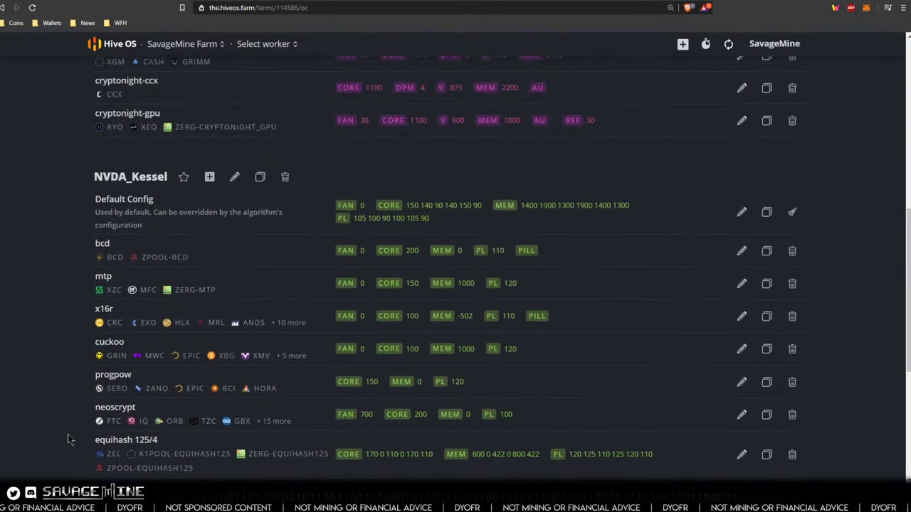
pyautogui.scroll(3, 63, 431)
pyautogui.scroll(3, 61, 435)
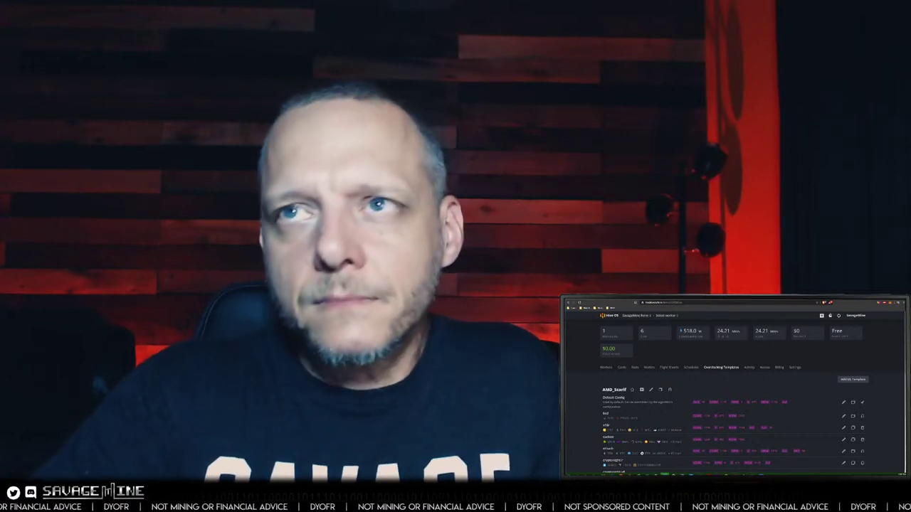
pyautogui.hotkey('ctrl', 'Tab')
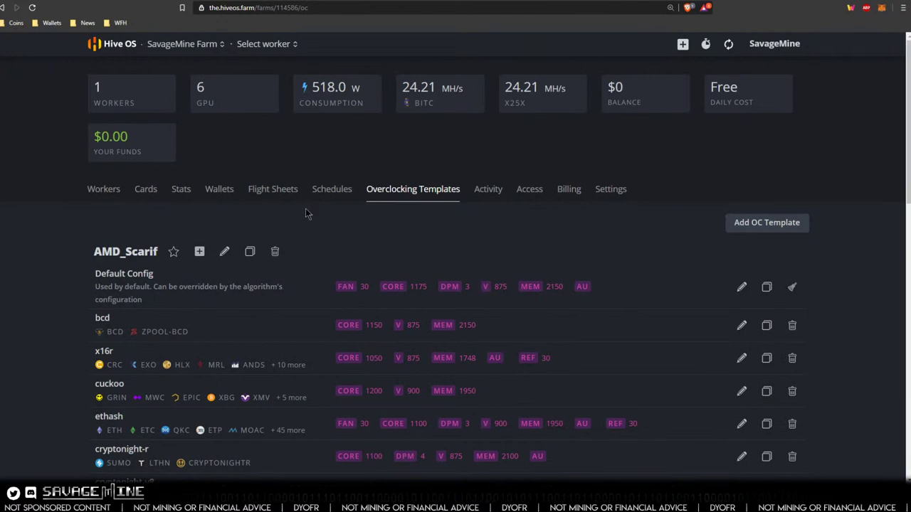
# - Open the Kessel_SavageMine worker and check its GTX 1070 cards: core 120, memory 1100, power limit 80
pyautogui.click(105, 191)
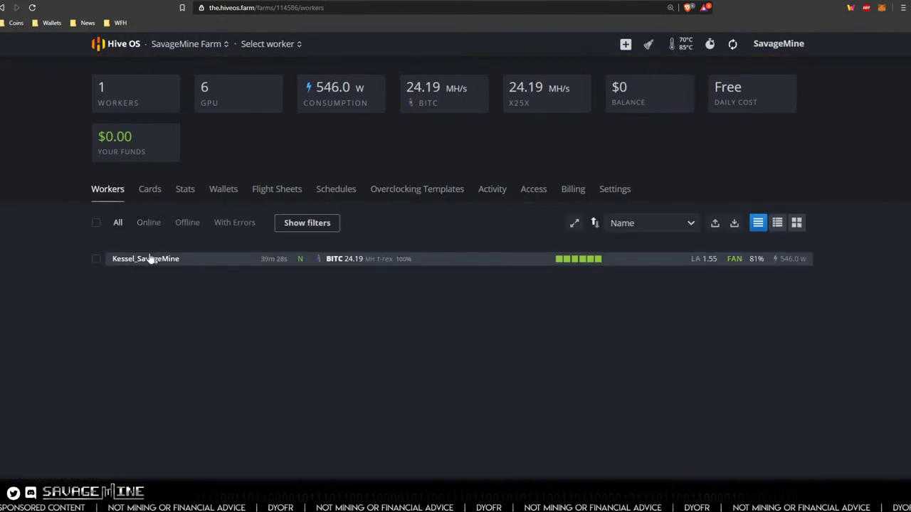
pyautogui.click(151, 258)
pyautogui.scroll(-3, 395, 233)
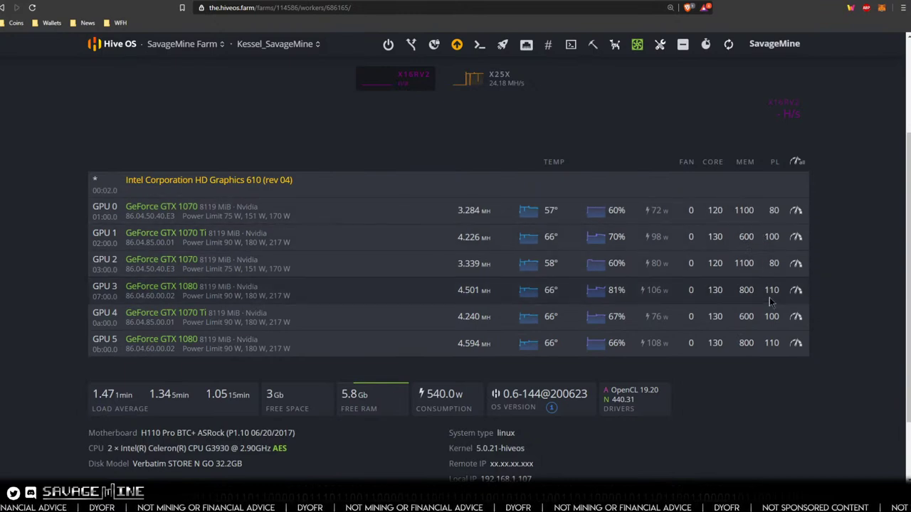
pyautogui.scroll(2, 754, 308)
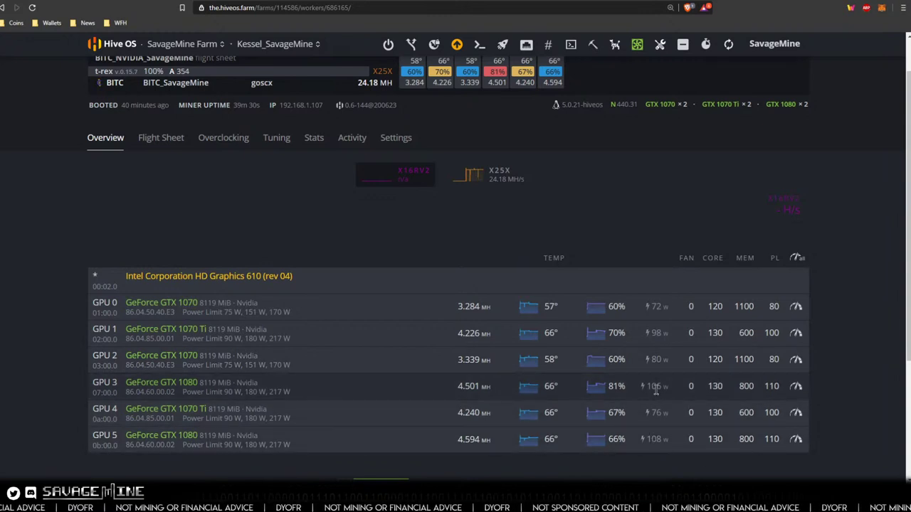
pyautogui.scroll(-2, 645, 388)
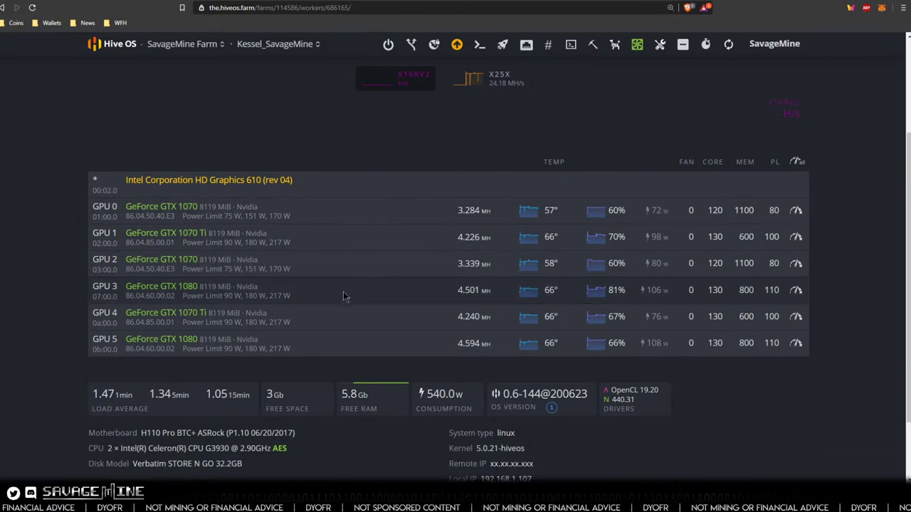
pyautogui.scroll(2, 349, 306)
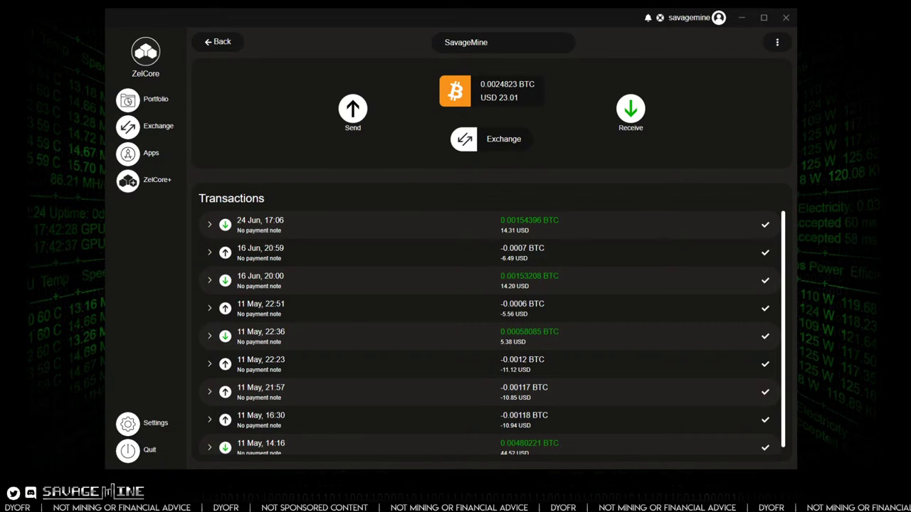
# - Bring the Charity Poker Tournament invitation document full screen and scroll to the donation addresses
pyautogui.moveTo(0, 28); pyautogui.dragTo(234, 32)
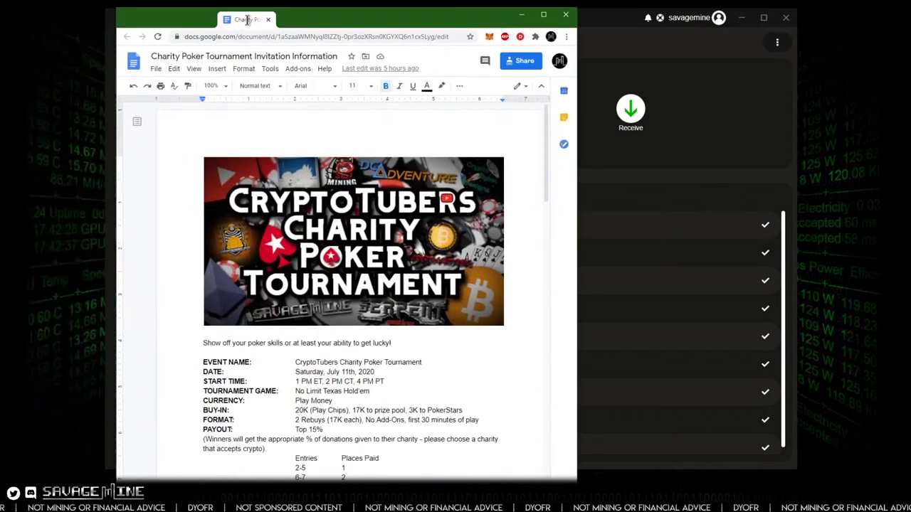
pyautogui.click(544, 14)
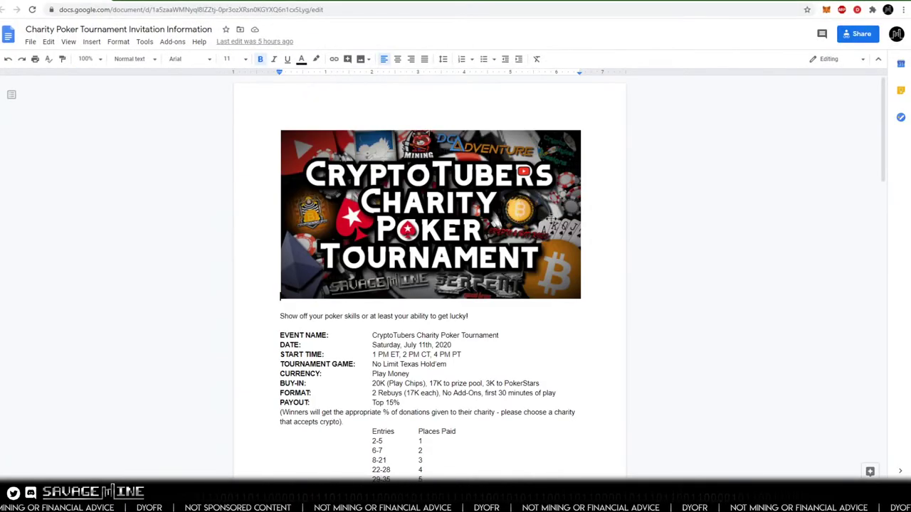
pyautogui.scroll(-2, 494, 267)
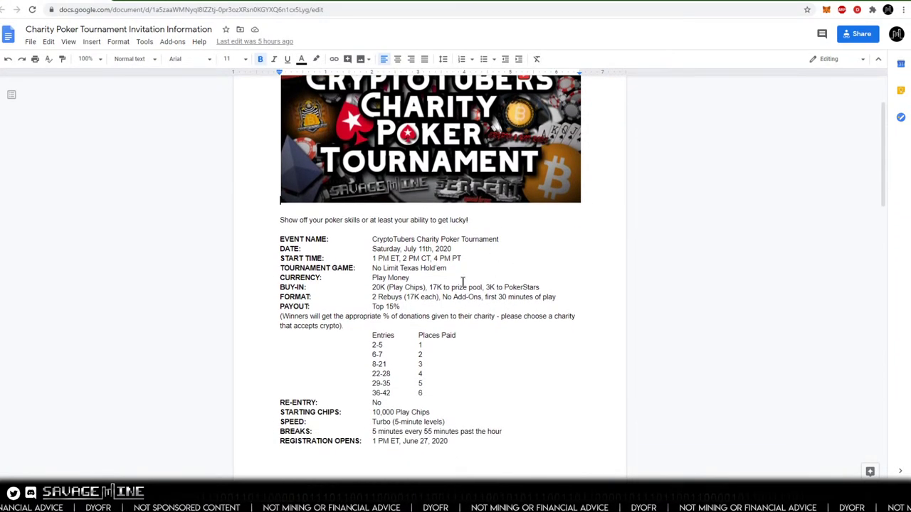
pyautogui.scroll(-7, 559, 295)
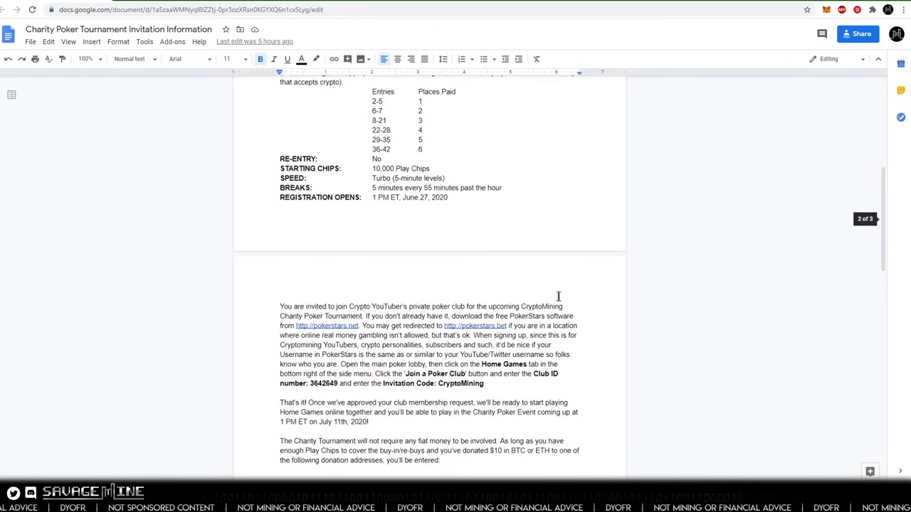
pyautogui.scroll(-4, 559, 298)
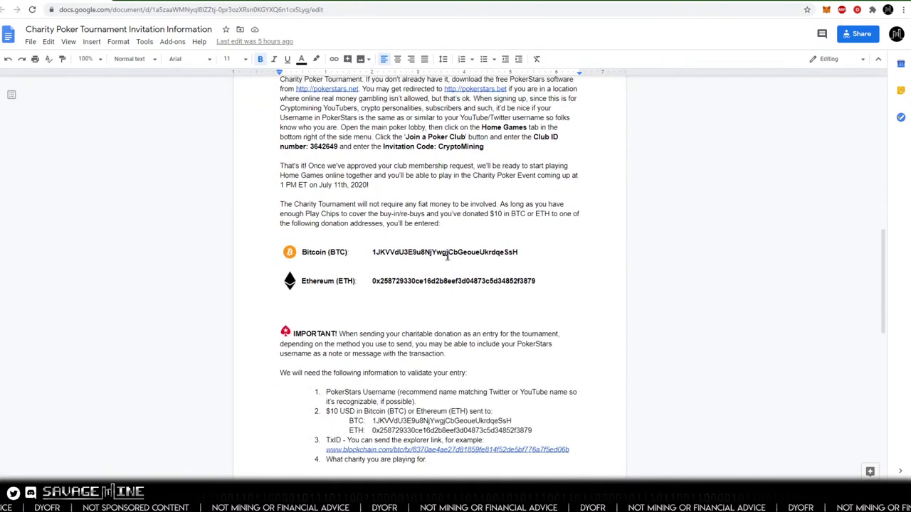
# - Copy the Bitcoin donation address from the invitation and clear the selection
pyautogui.doubleClick(437, 253)
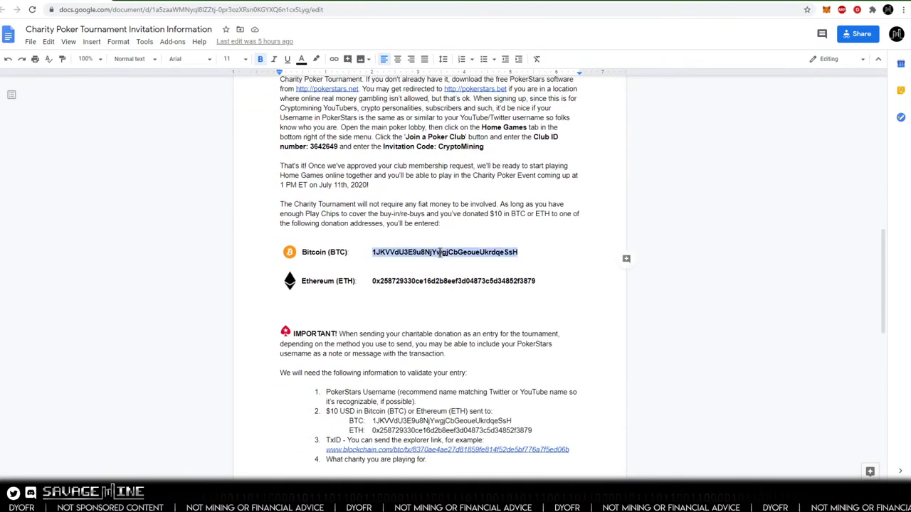
pyautogui.rightClick(443, 260)
pyautogui.click(462, 248)
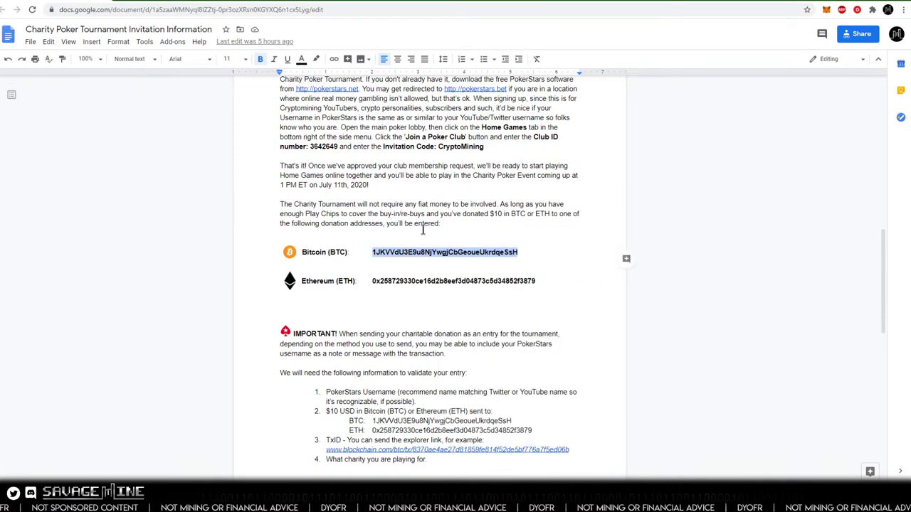
pyautogui.scroll(1, 354, 228)
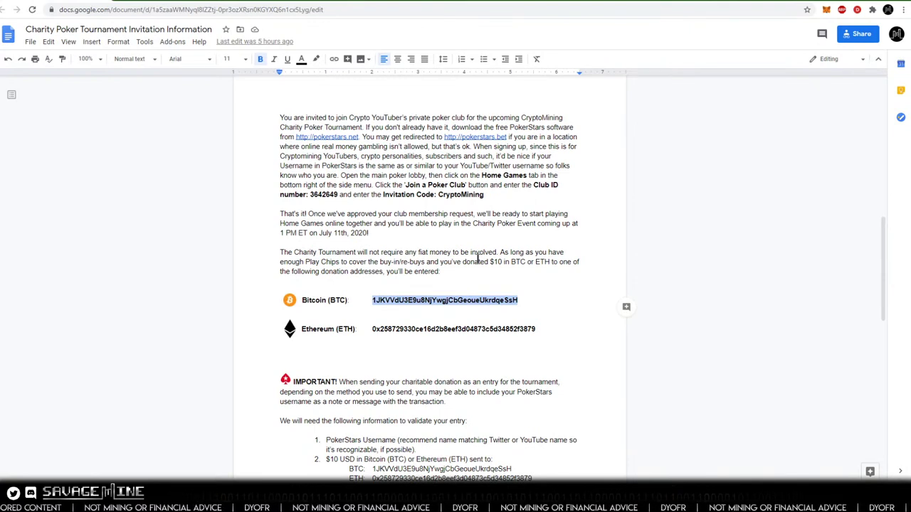
pyautogui.click(499, 278)
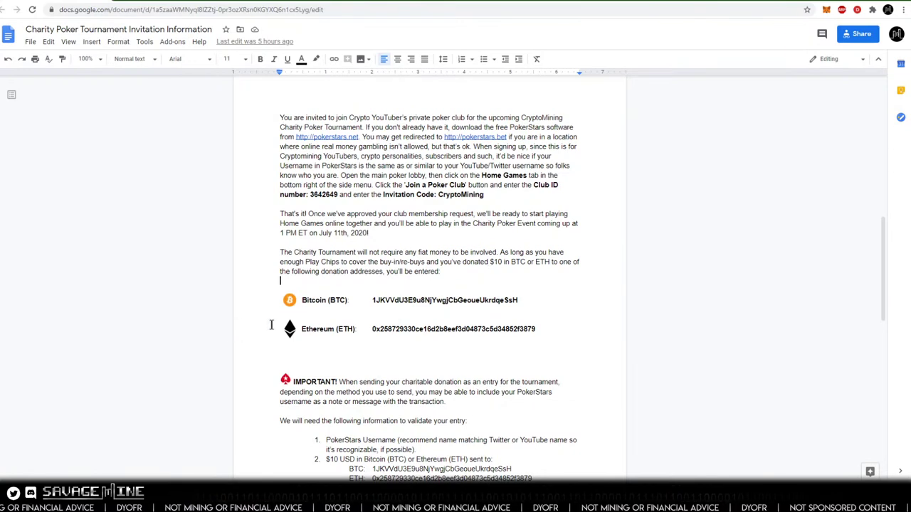
pyautogui.scroll(8, 269, 325)
# - Read through the invitation's tournament details and its Bitcoin and Ethereum donation addresses
pyautogui.scroll(-4, 269, 325)
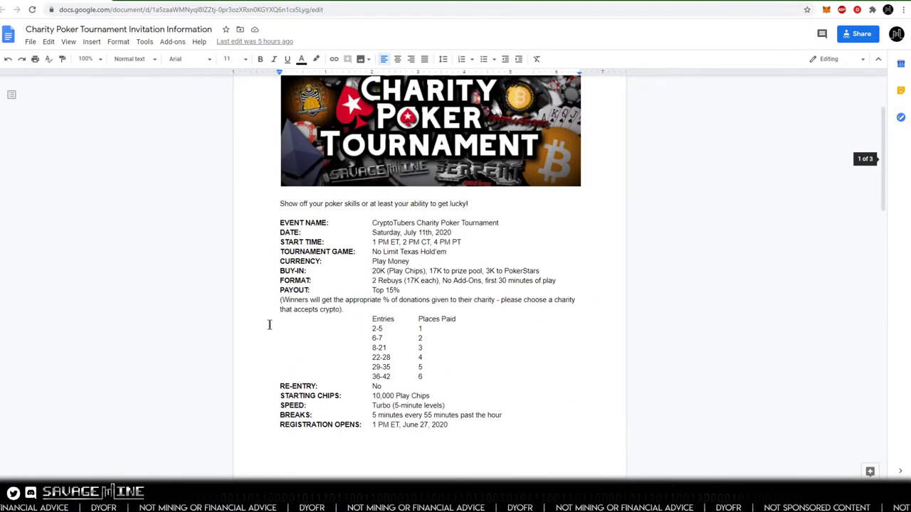
pyautogui.scroll(1, 291, 282)
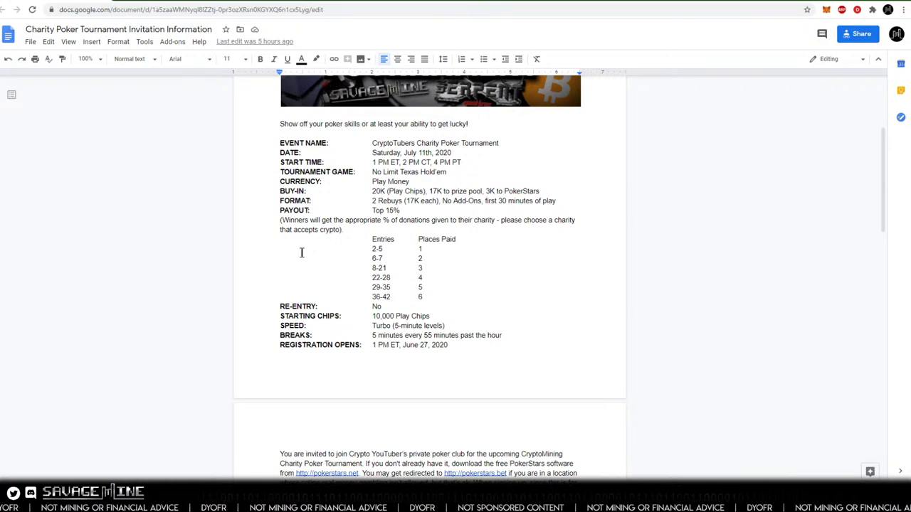
pyautogui.scroll(-3, 302, 252)
pyautogui.scroll(-3, 291, 259)
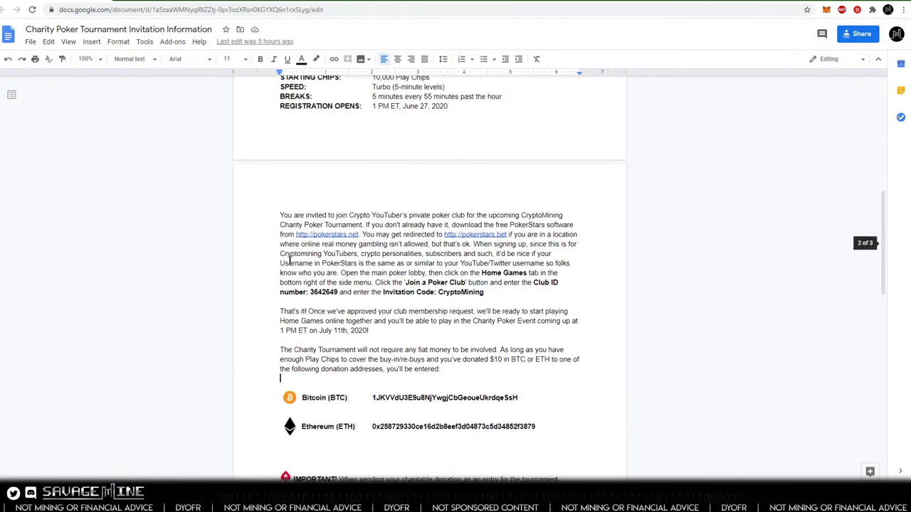
pyautogui.scroll(-5, 289, 260)
pyautogui.scroll(-6, 289, 260)
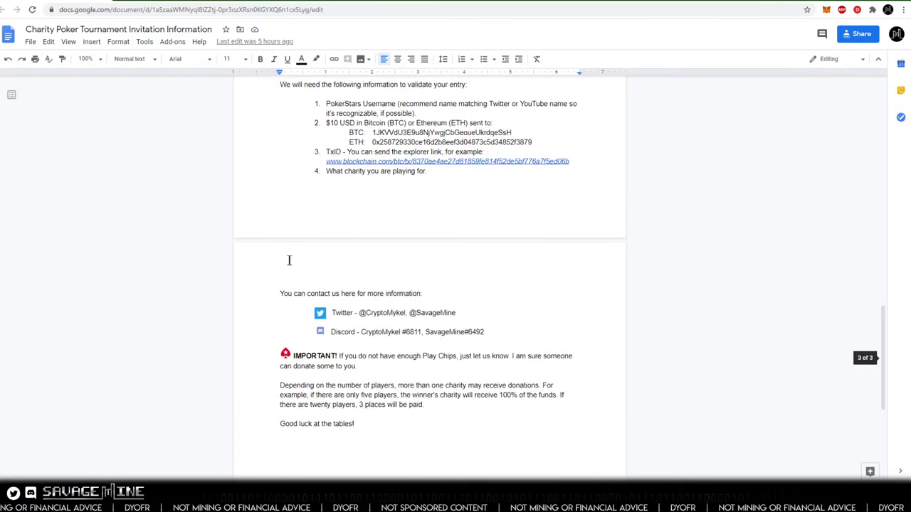
pyautogui.scroll(-2, 289, 260)
pyautogui.scroll(7, 289, 260)
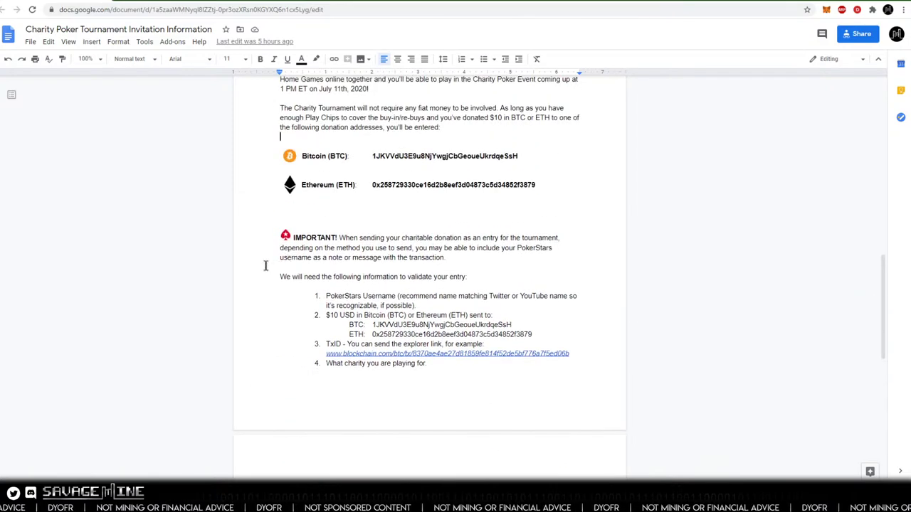
pyautogui.scroll(4, 265, 266)
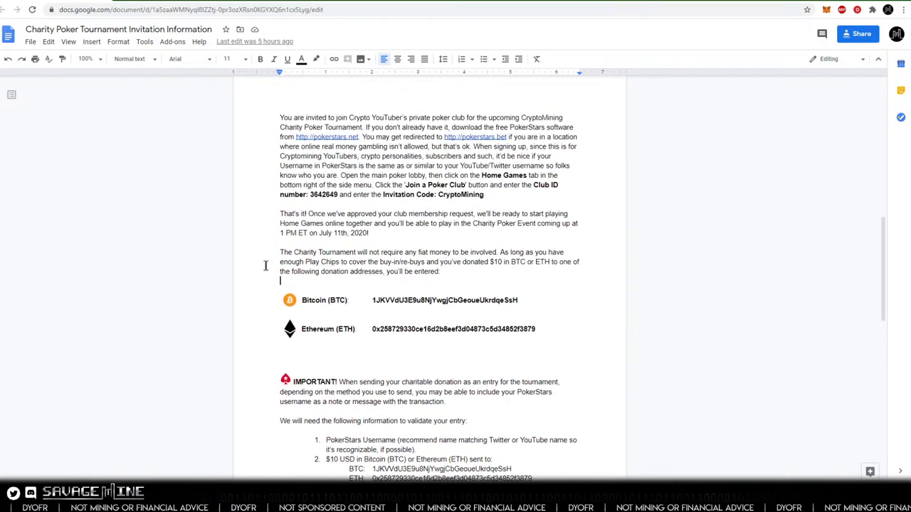
pyautogui.scroll(8, 265, 266)
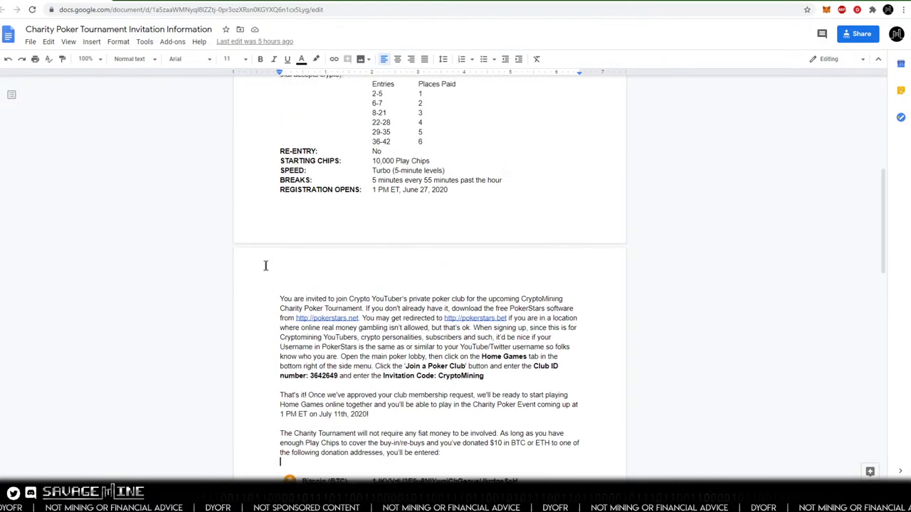
pyautogui.scroll(6, 265, 266)
pyautogui.scroll(-1, 265, 266)
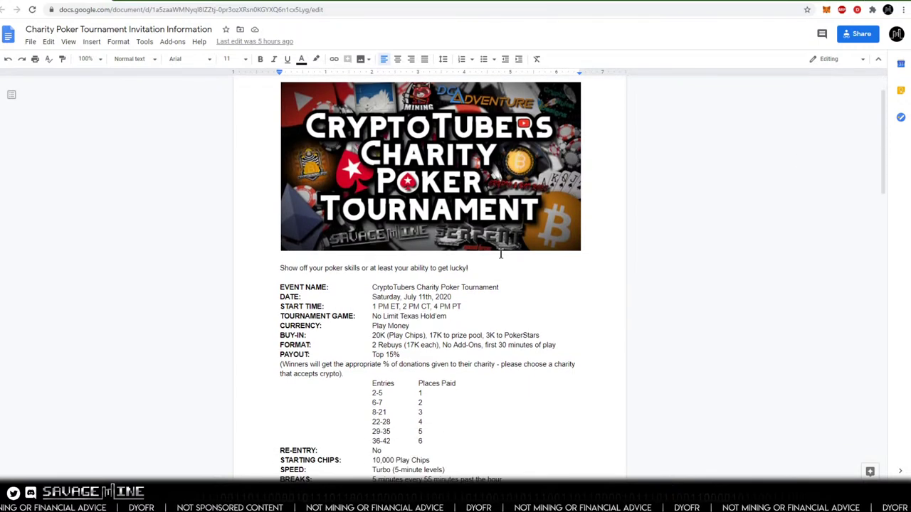
pyautogui.scroll(-5, 383, 330)
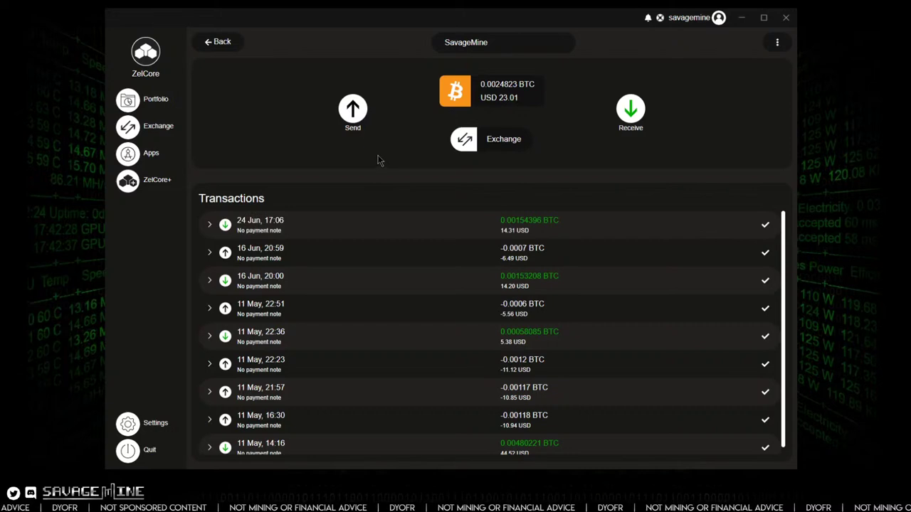
# - Maximize the ZelCore wallet, then copy the Bitcoin donation address from the invitation again
pyautogui.click(764, 17)
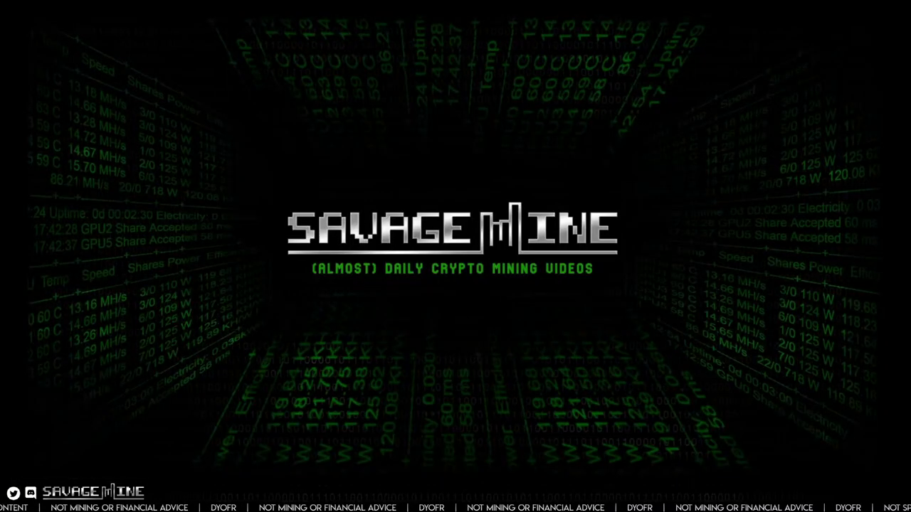
pyautogui.click(196, 435)
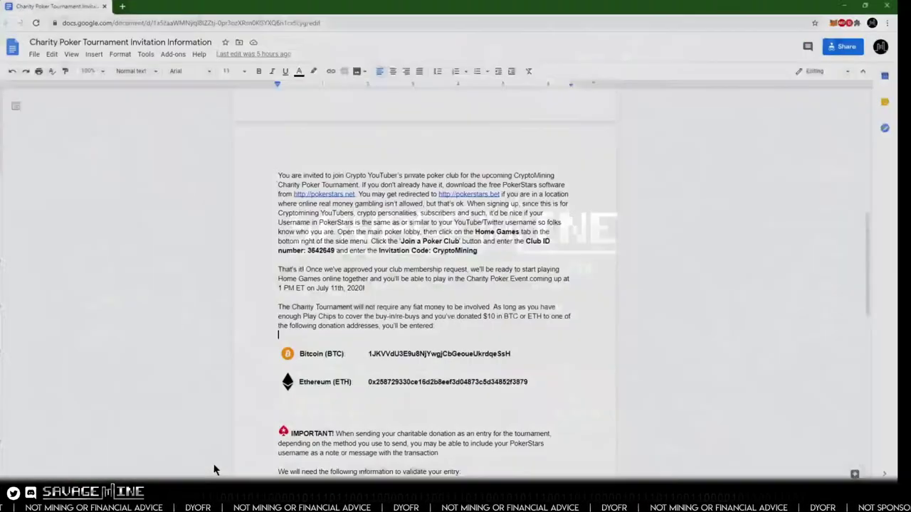
pyautogui.doubleClick(424, 348)
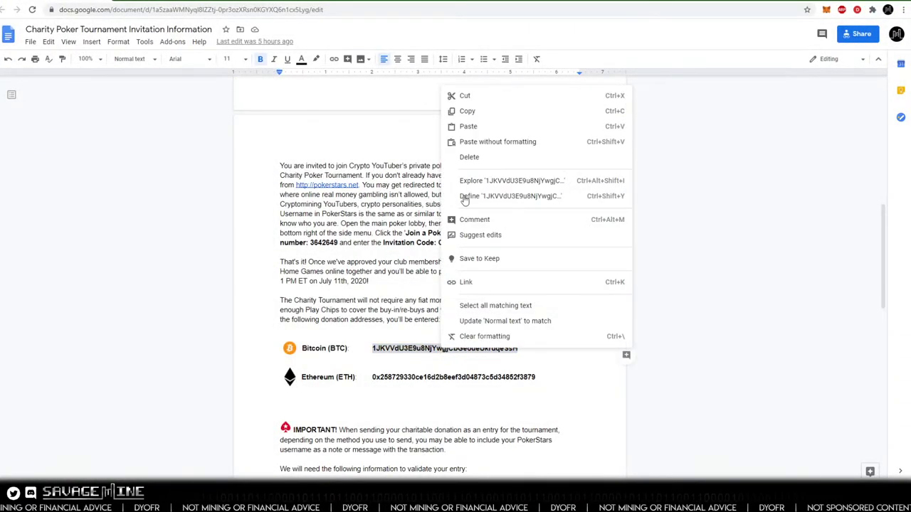
pyautogui.click(470, 112)
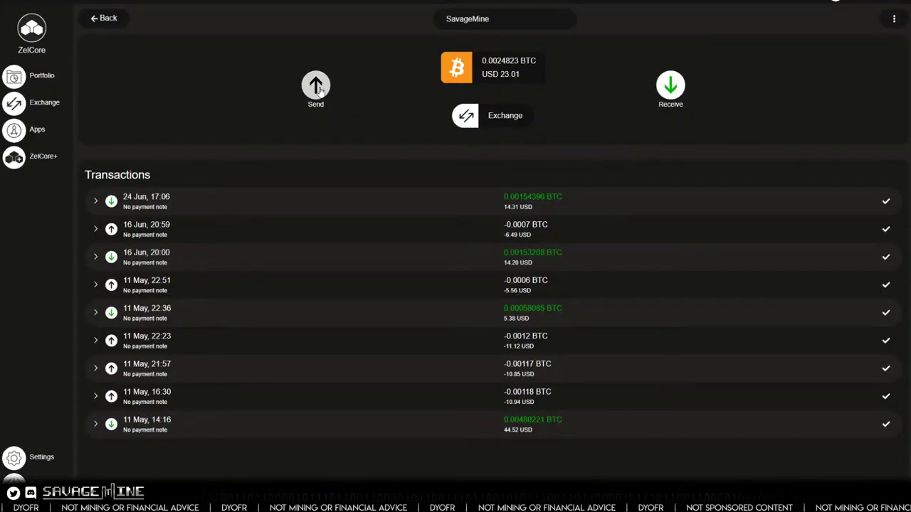
# - Start a Bitcoin send, pass the PIN check, and paste the donation address as destination
pyautogui.click(316, 87)
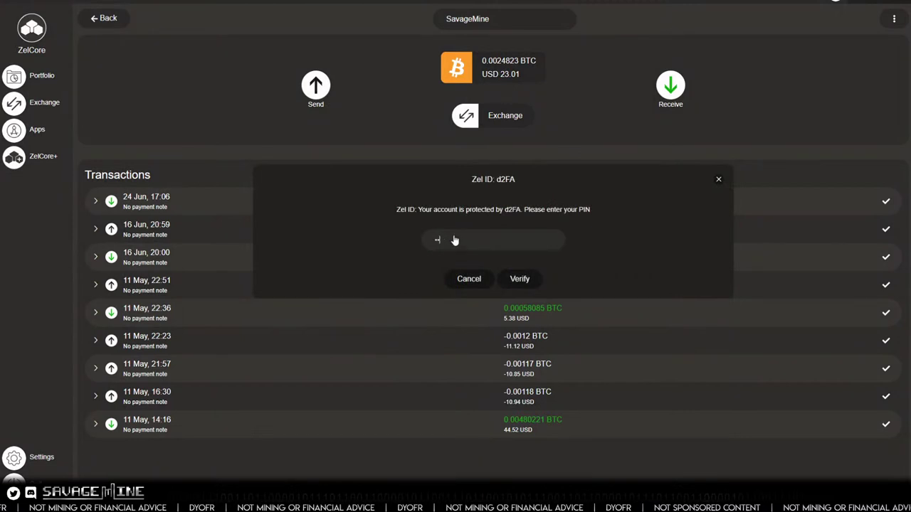
pyautogui.click(525, 280)
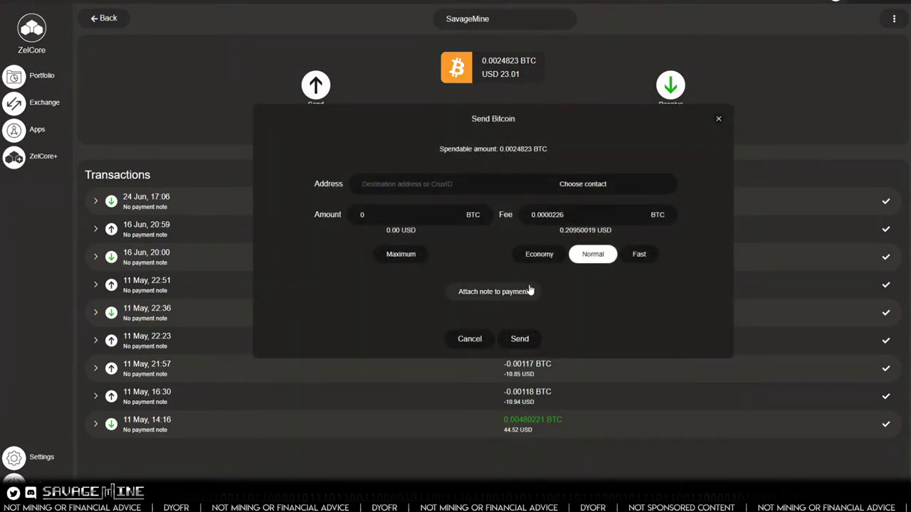
pyautogui.click(402, 187)
pyautogui.hotkey('ctrl', 'v')
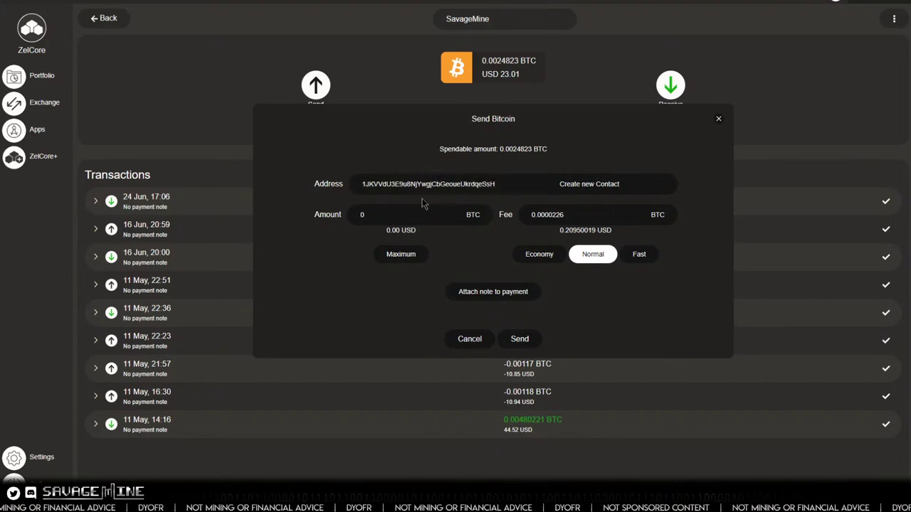
# - Set the amount to 0.0011 BTC and choose the Economy fee of 0.0001044 BTC
pyautogui.click(380, 217)
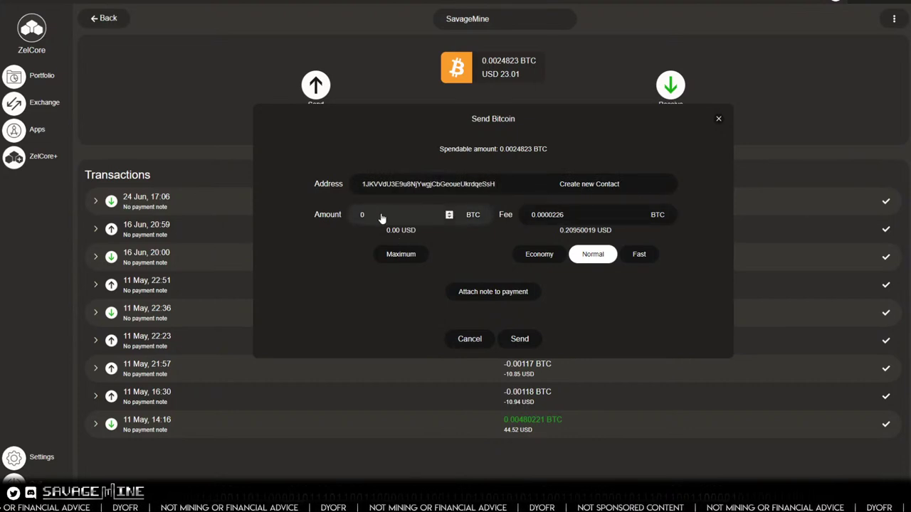
pyautogui.write('.01')
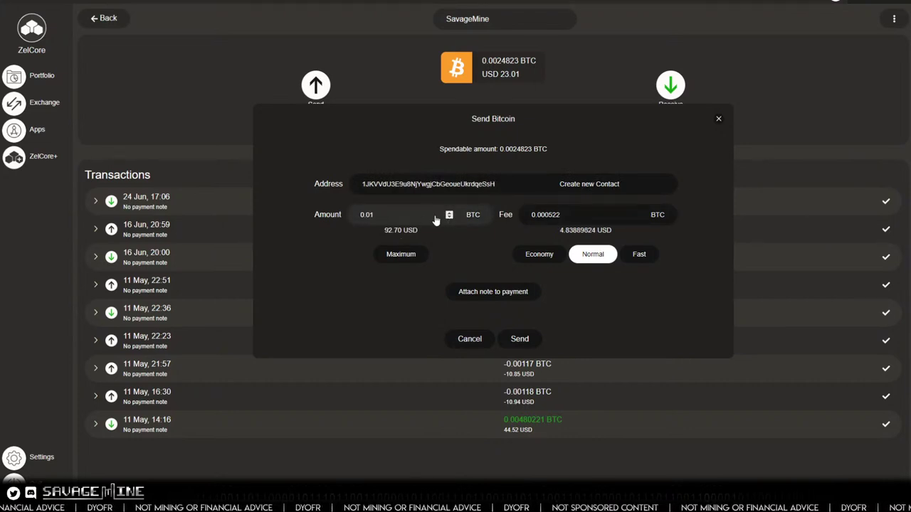
pyautogui.press('BackSpace')
pyautogui.write('01')
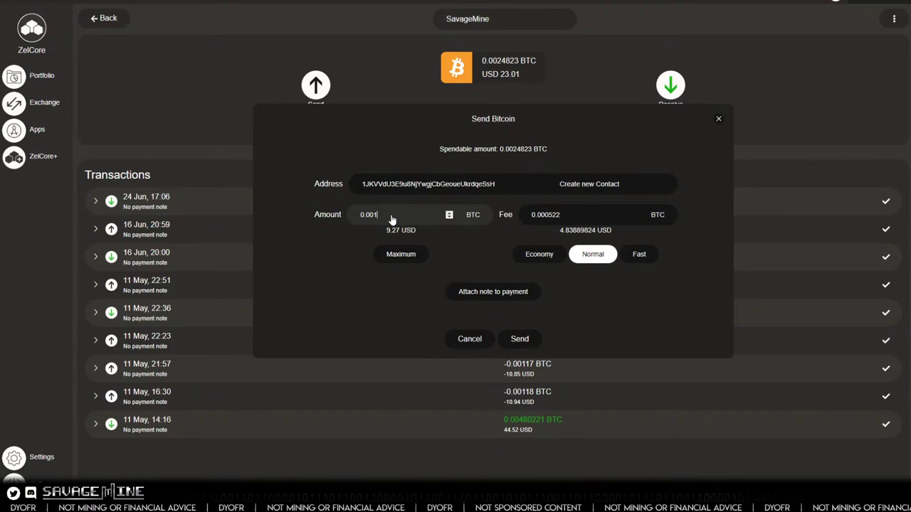
pyautogui.write('5')
pyautogui.press('BackSpace')
pyautogui.write('2')
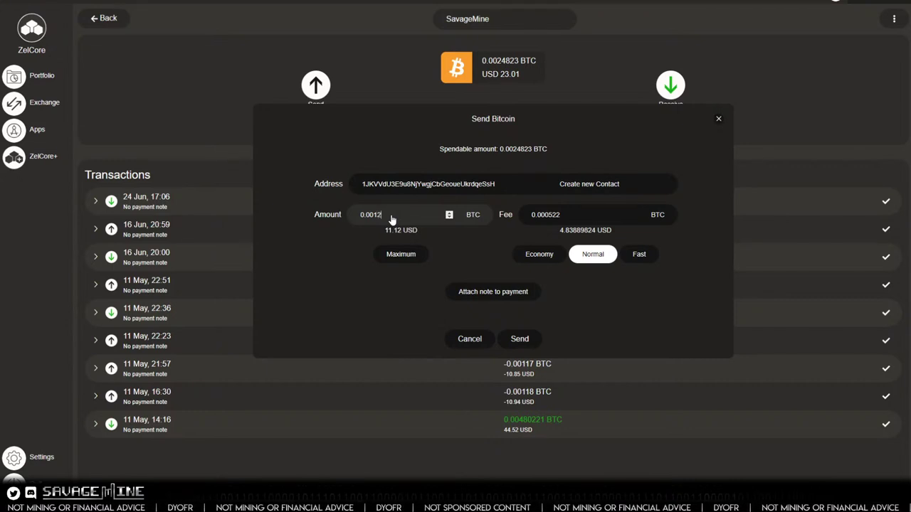
pyautogui.press('BackSpace')
pyautogui.write('1')
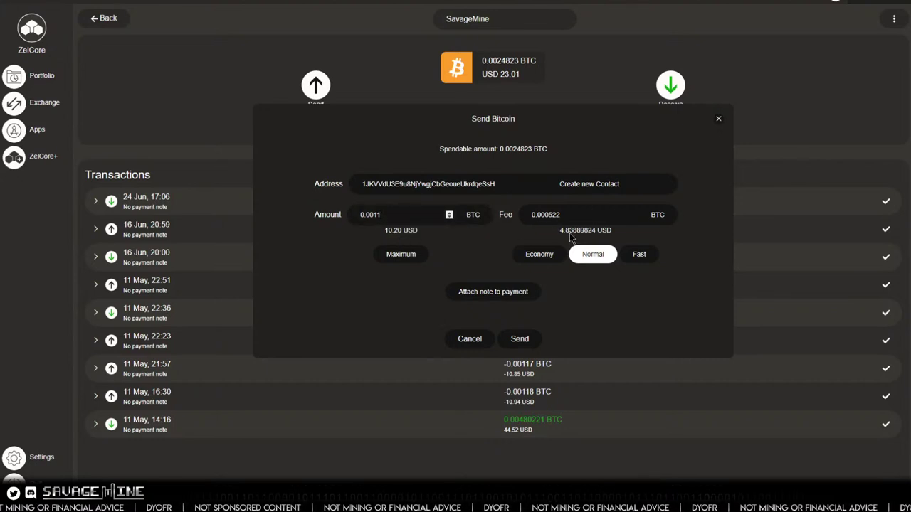
pyautogui.click(540, 256)
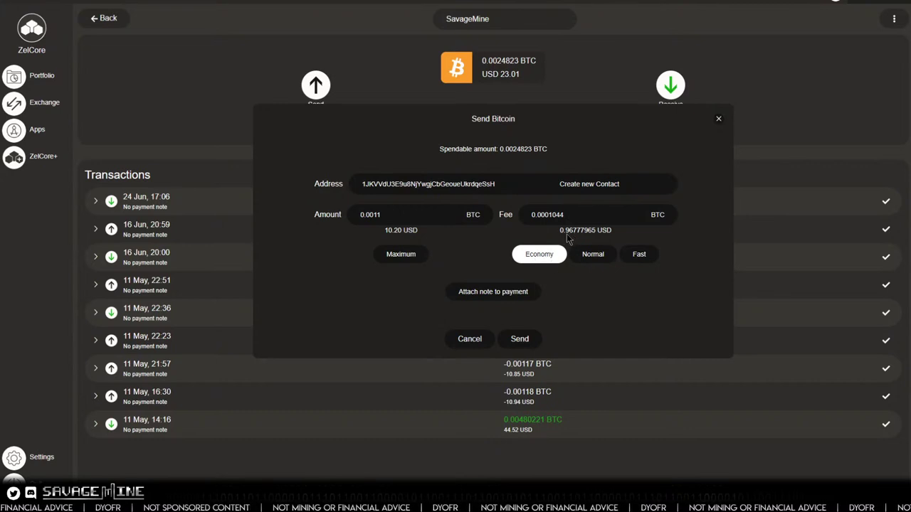
pyautogui.click(589, 256)
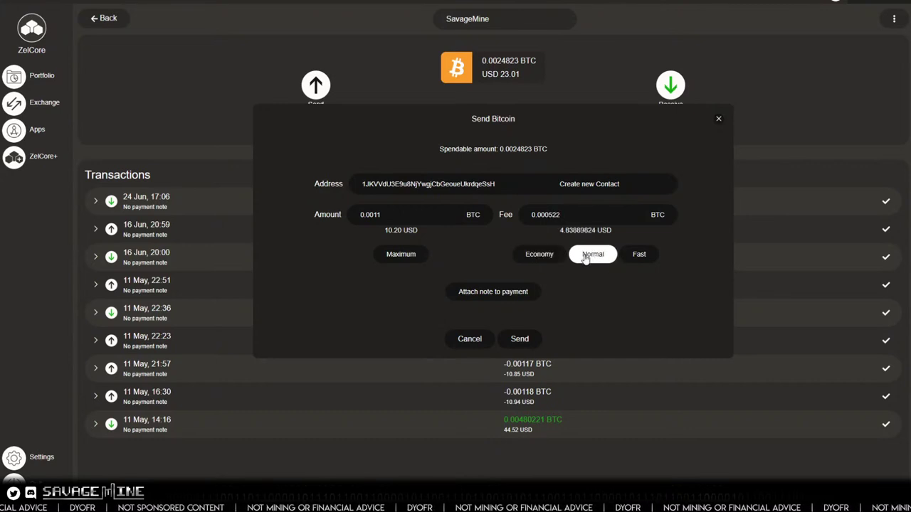
pyautogui.click(541, 256)
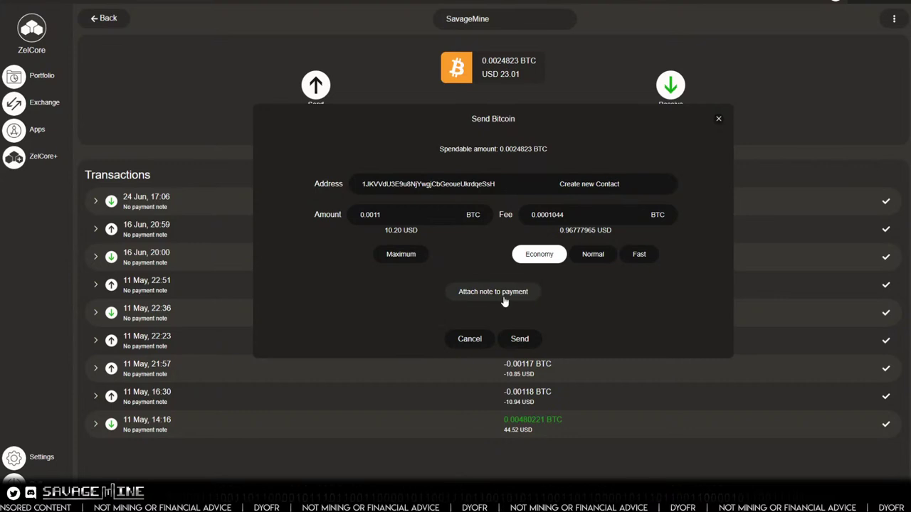
# - Attach a note to the payment and begin typing the PokerStars username in it
pyautogui.click(481, 292)
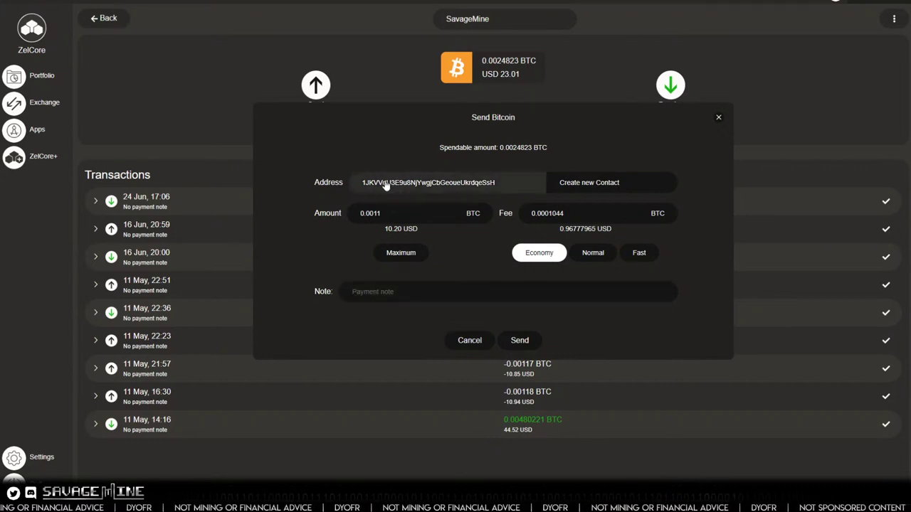
pyautogui.click(364, 297)
pyautogui.write('S')
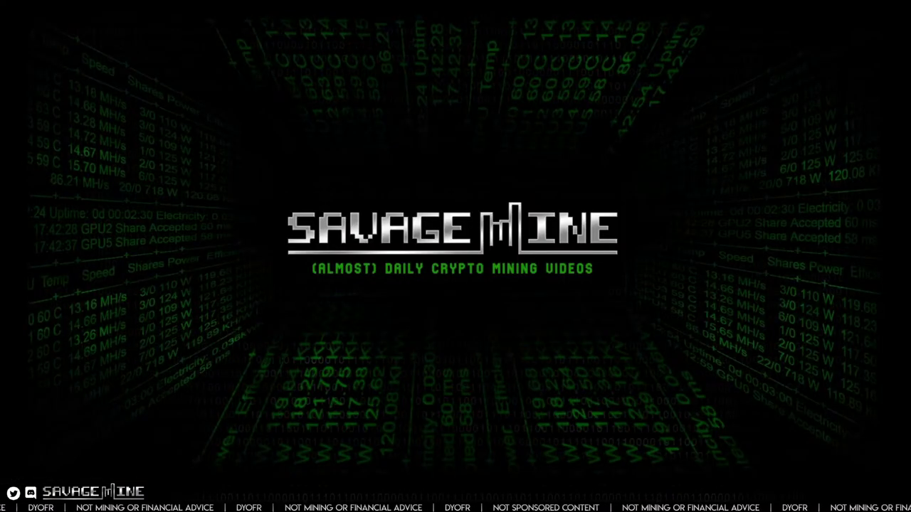
# - Review the validation requirements in the invitation doc, then finish the username in the payment note
pyautogui.moveTo(167, 501)
pyautogui.click(193, 467)
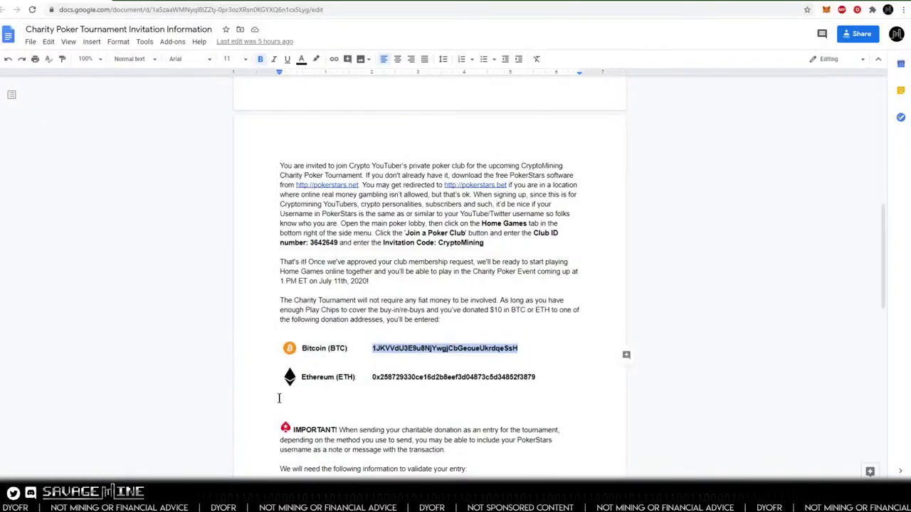
pyautogui.scroll(-3, 280, 393)
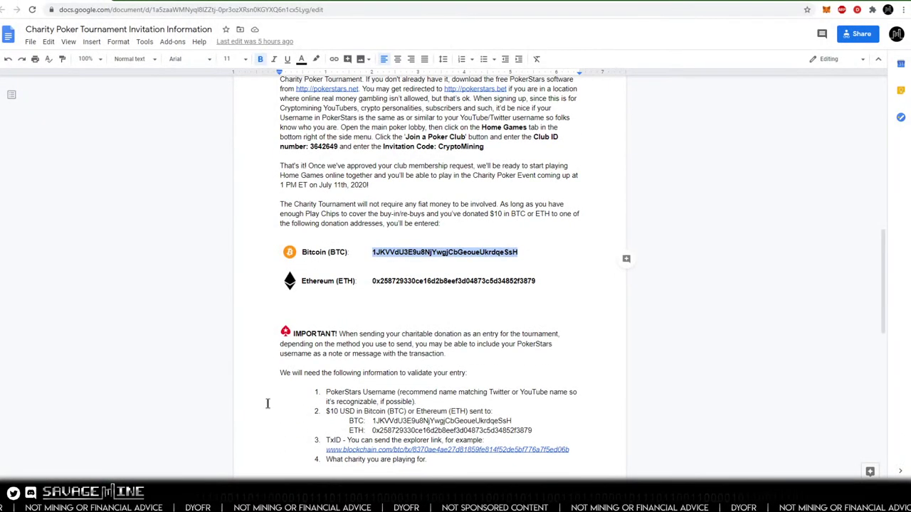
pyautogui.scroll(-3, 268, 404)
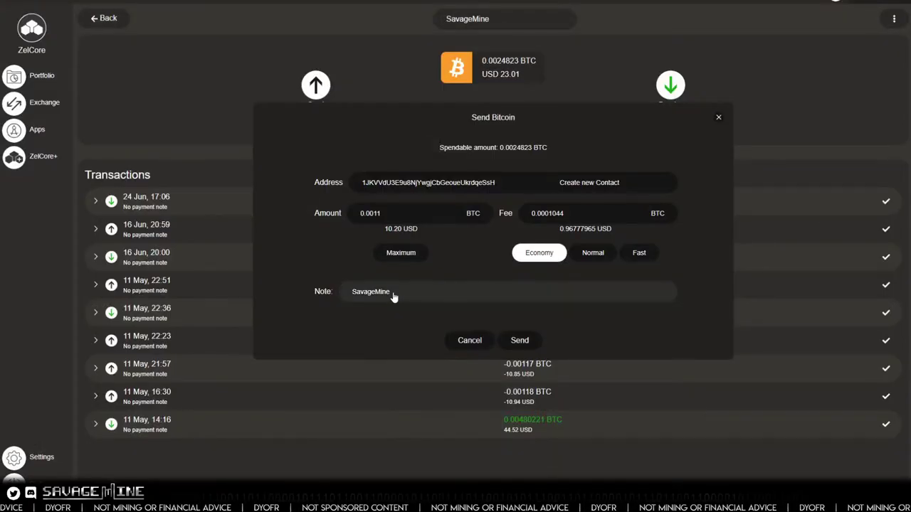
pyautogui.click(412, 302)
pyautogui.write('-')
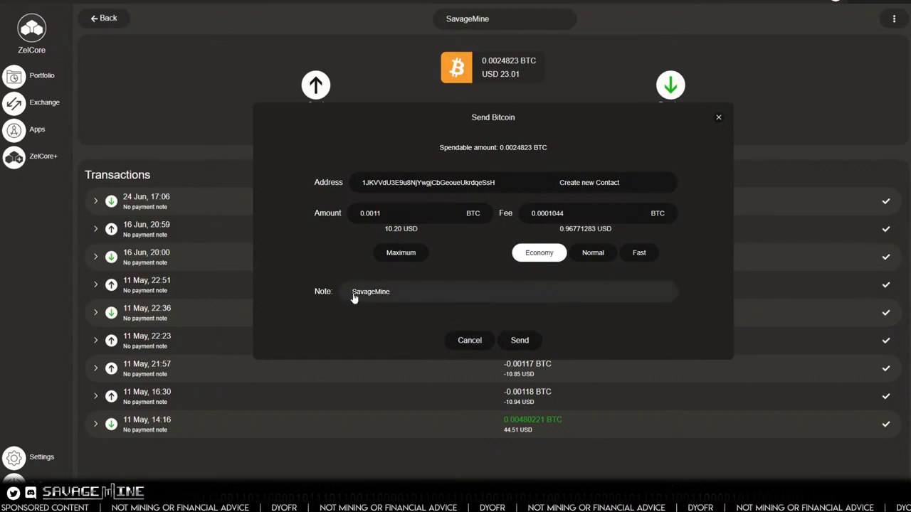
# - Send the 0.0011 BTC donation, copy its transaction ID, and view it in the block explorer
pyautogui.click(520, 341)
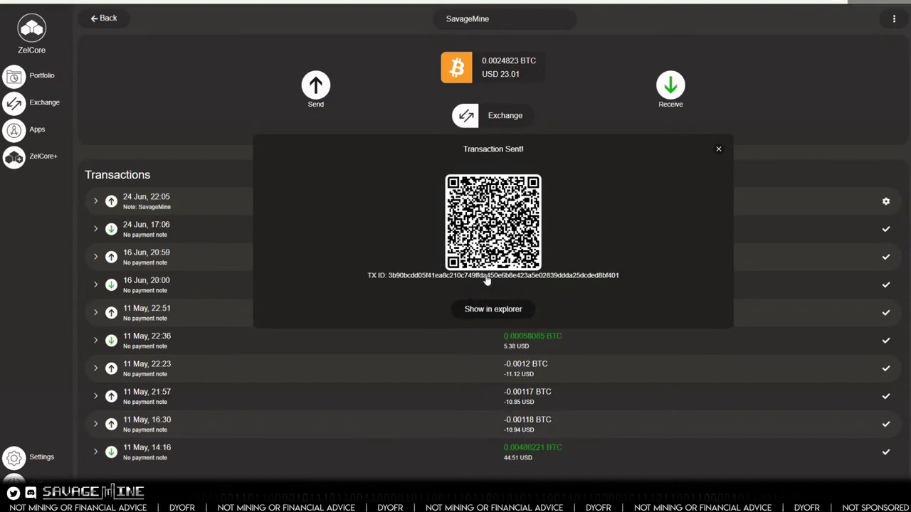
pyautogui.click(481, 309)
pyautogui.click(506, 310)
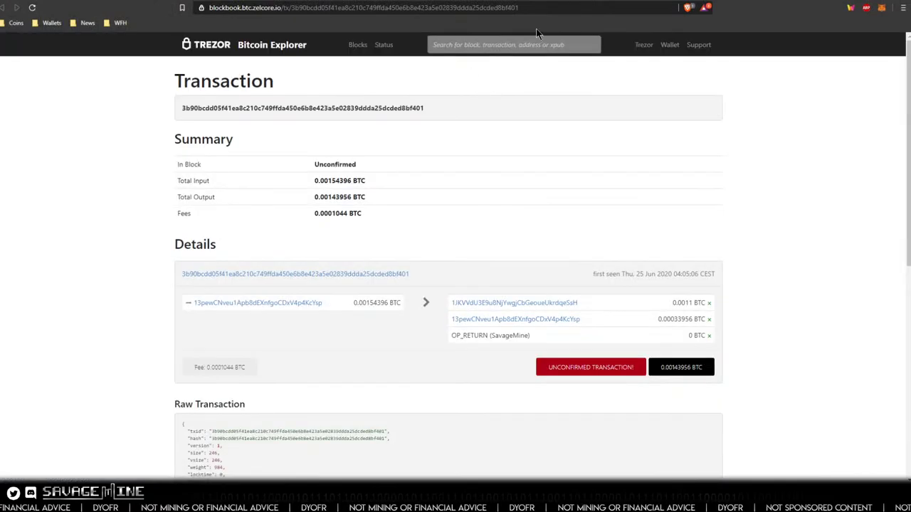
# - Copy the explorer page URL of the unconfirmed donation transaction
pyautogui.click(562, 9)
pyautogui.rightClick(489, 9)
pyautogui.click(506, 63)
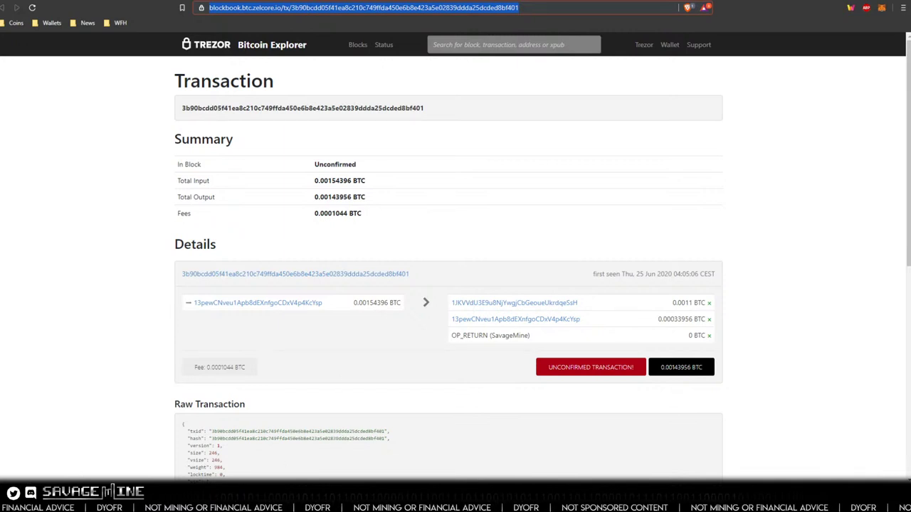
# - Switch to the tournament invitation document and scroll through its contents
pyautogui.click(167, 507)
pyautogui.click(197, 449)
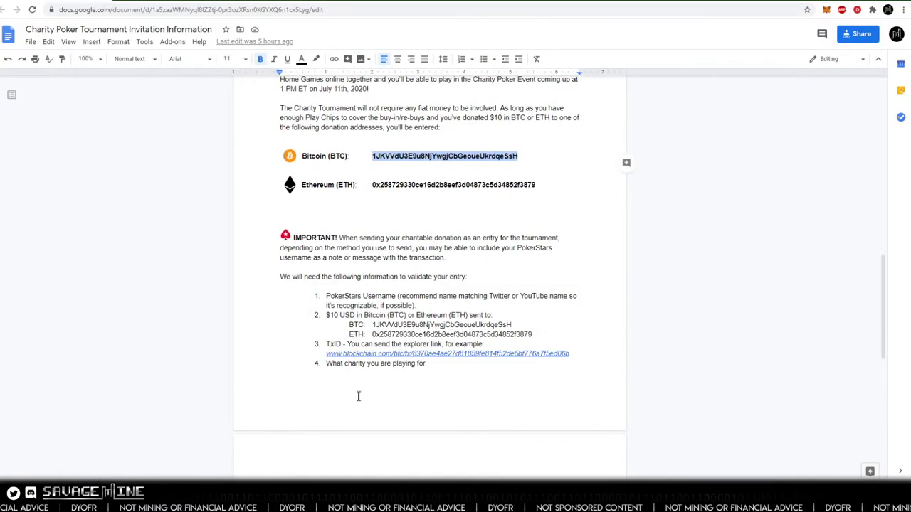
pyautogui.scroll(-5, 359, 392)
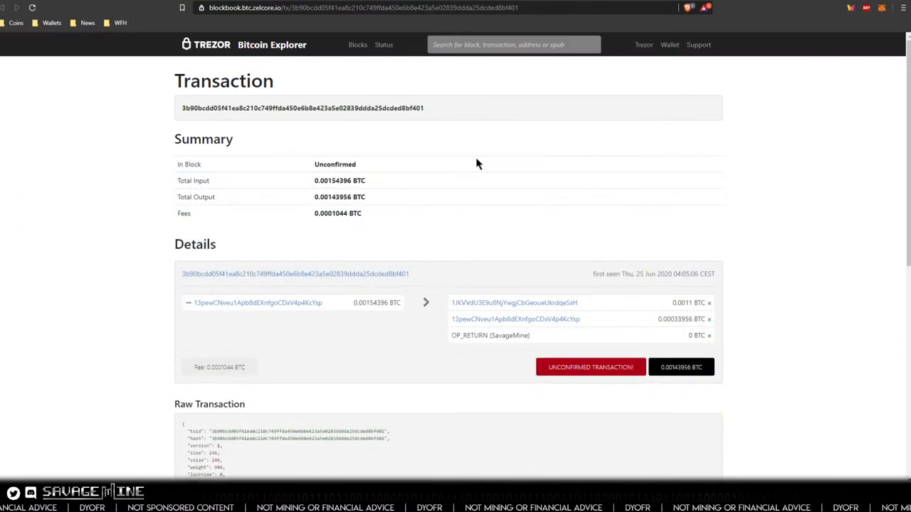
pyautogui.scroll(-2, 338, 189)
pyautogui.scroll(2, 341, 191)
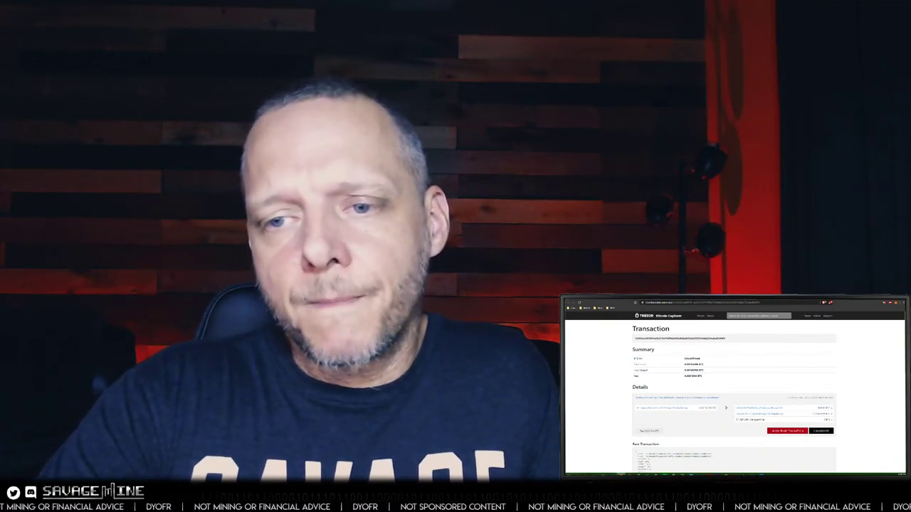
# - Return to the invitation document and scroll to the event details showing the 10,000 Play Chips stack
pyautogui.click(639, 462)
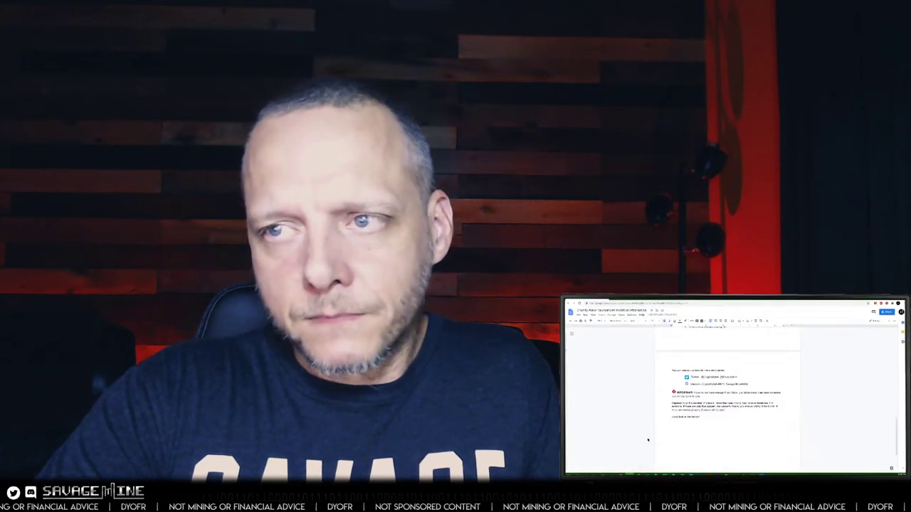
pyautogui.scroll(10, 729, 398)
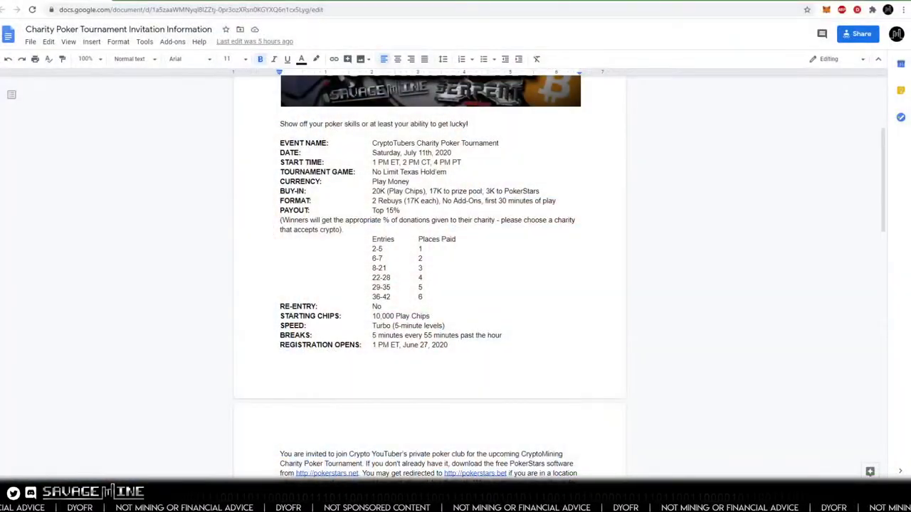
pyautogui.scroll(-1, 230, 344)
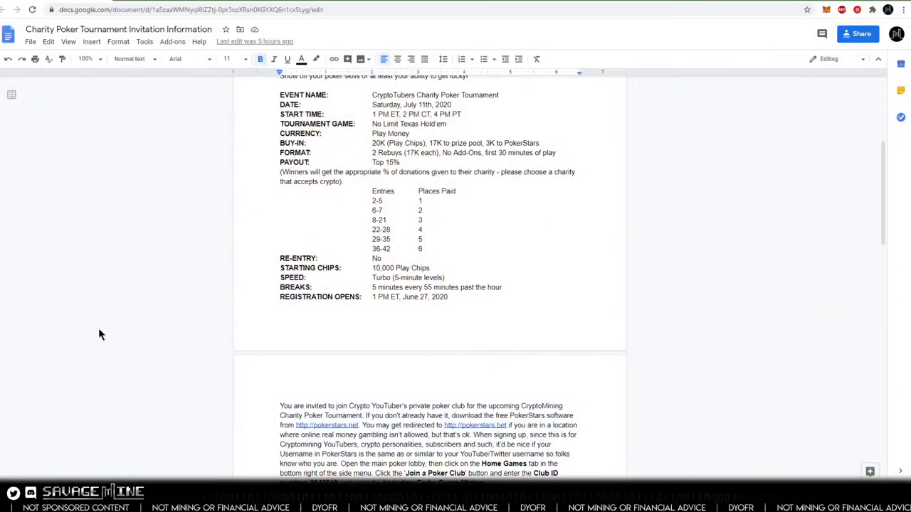
# - Scroll the invitation to page 2's club invitation and the Bitcoin and Ethereum donation addresses
pyautogui.scroll(1, 100, 330)
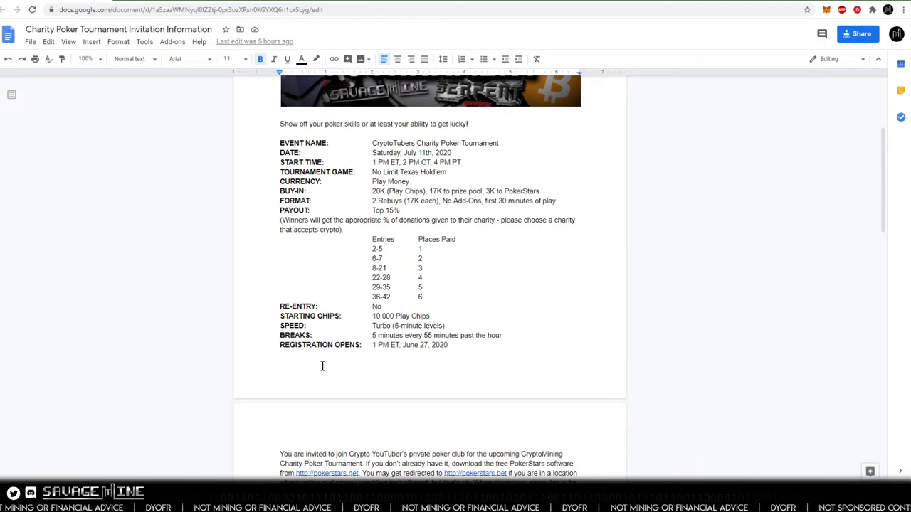
pyautogui.scroll(-4, 322, 366)
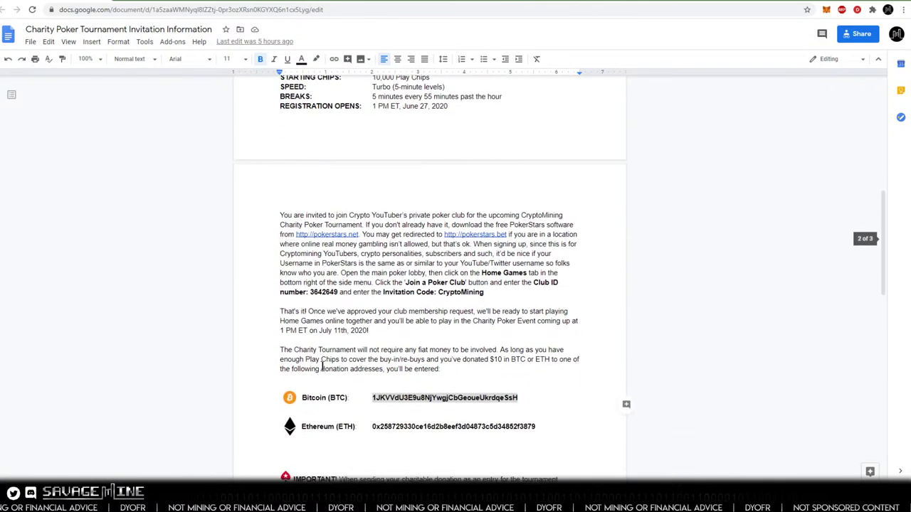
pyautogui.scroll(-1, 321, 366)
pyautogui.scroll(1, 321, 366)
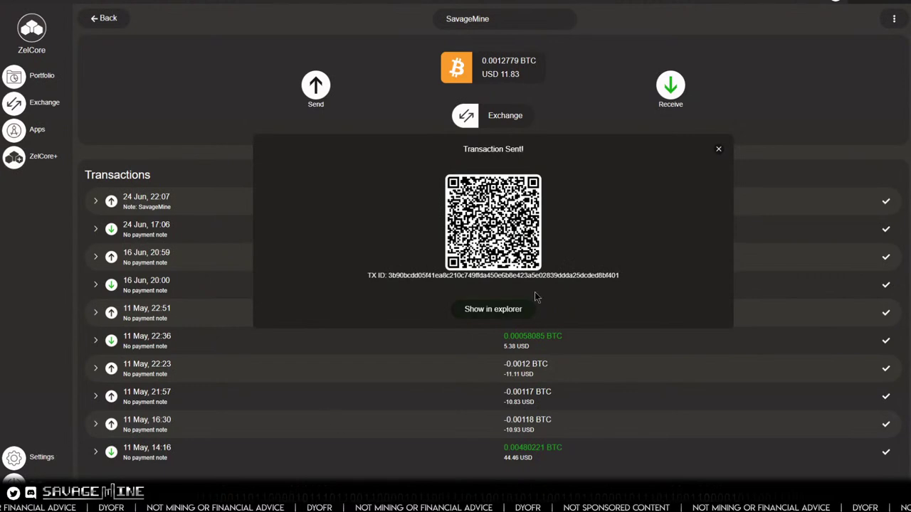
# - Close the Transaction Sent dialog and start a new Bitcoin send, reaching the d2FA PIN prompt
pyautogui.click(719, 152)
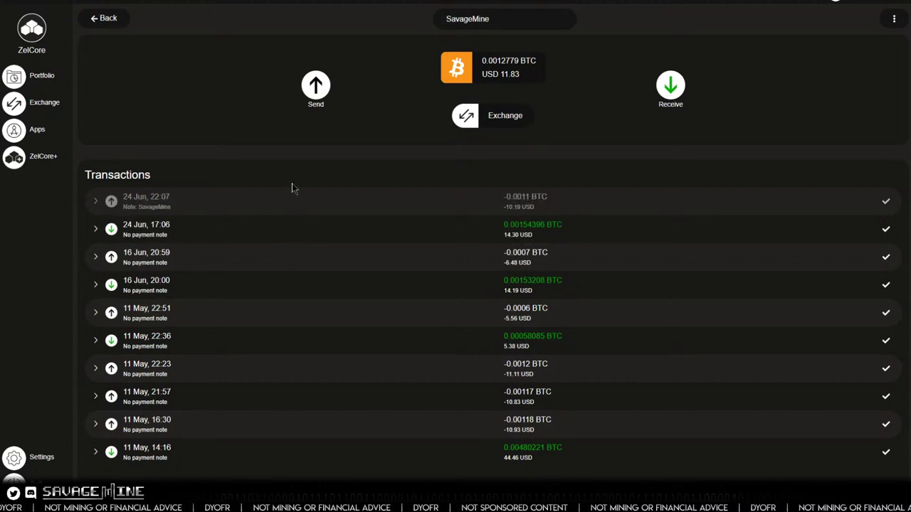
pyautogui.click(313, 89)
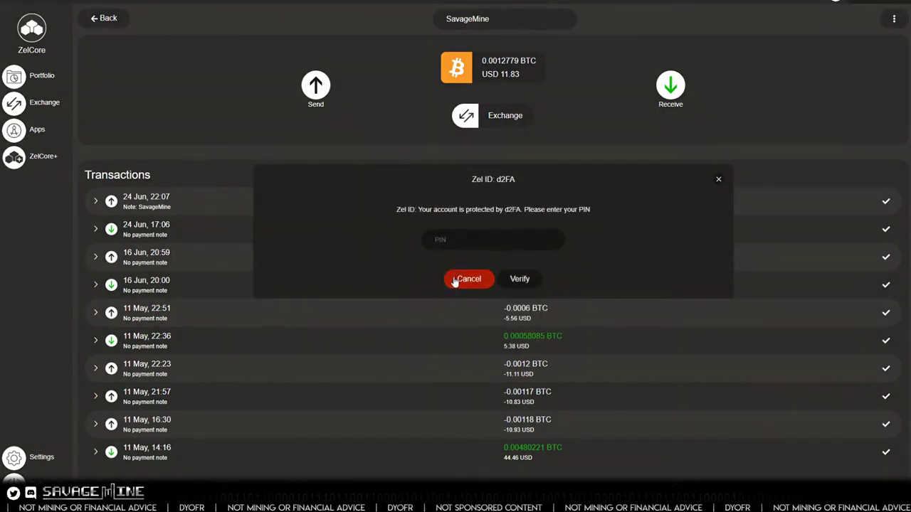
# - Cancel the Zel ID PIN prompt, then scroll the invitation doc and deselect the Bitcoin address
pyautogui.click(718, 180)
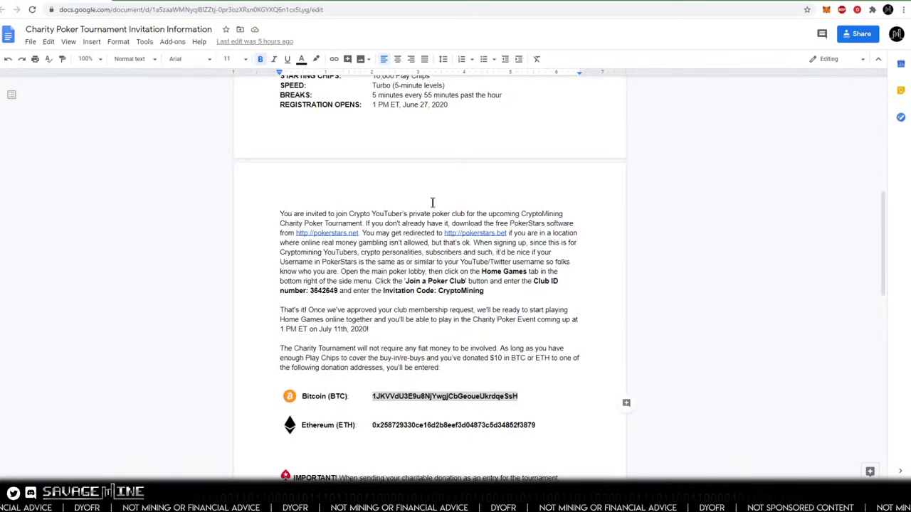
pyautogui.scroll(-3, 301, 245)
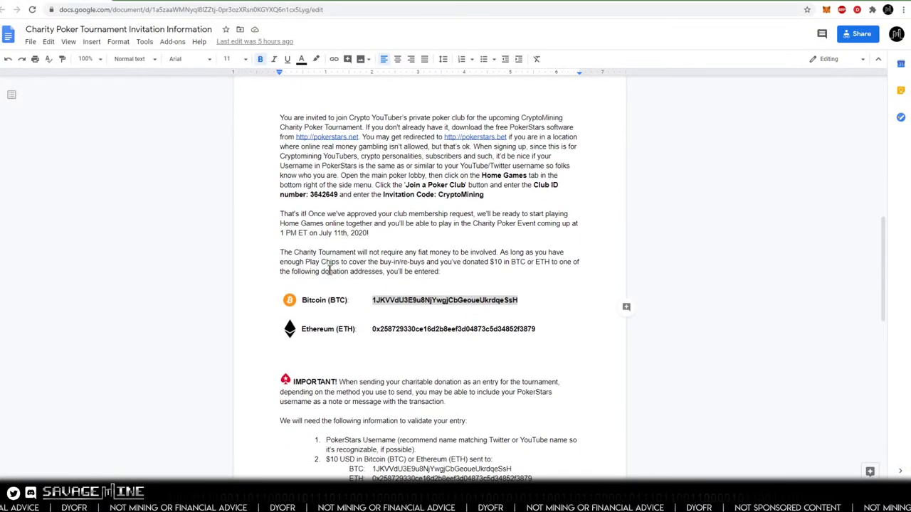
pyautogui.click(345, 313)
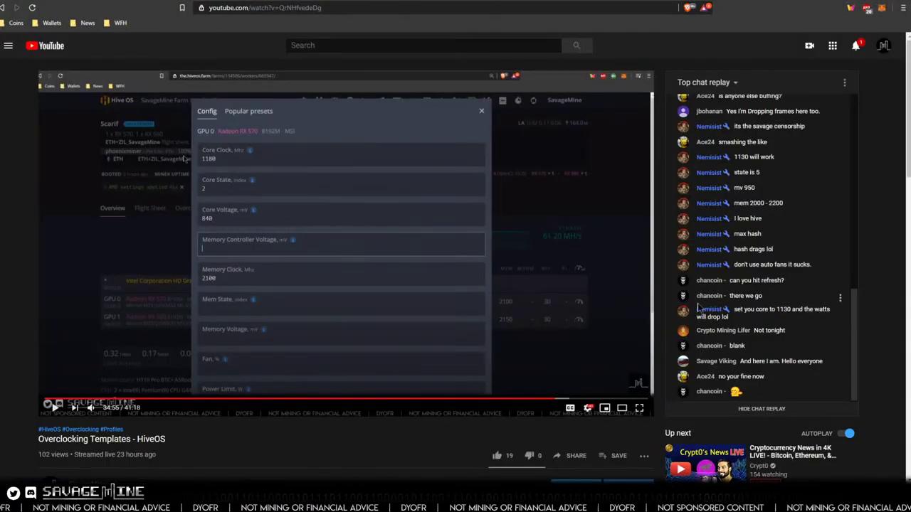
# - Go to Your channel via the avatar menu and open the subscribed channel under Super Cool Channels
pyautogui.click(883, 47)
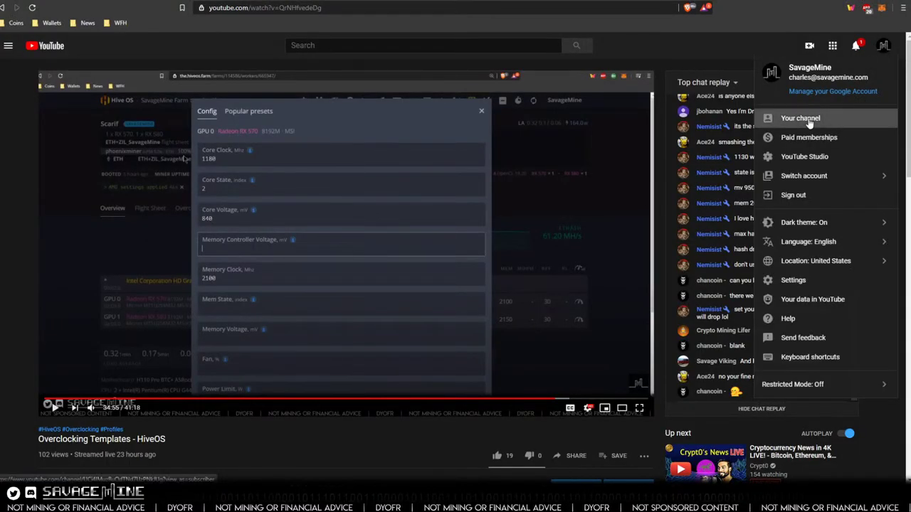
pyautogui.click(810, 116)
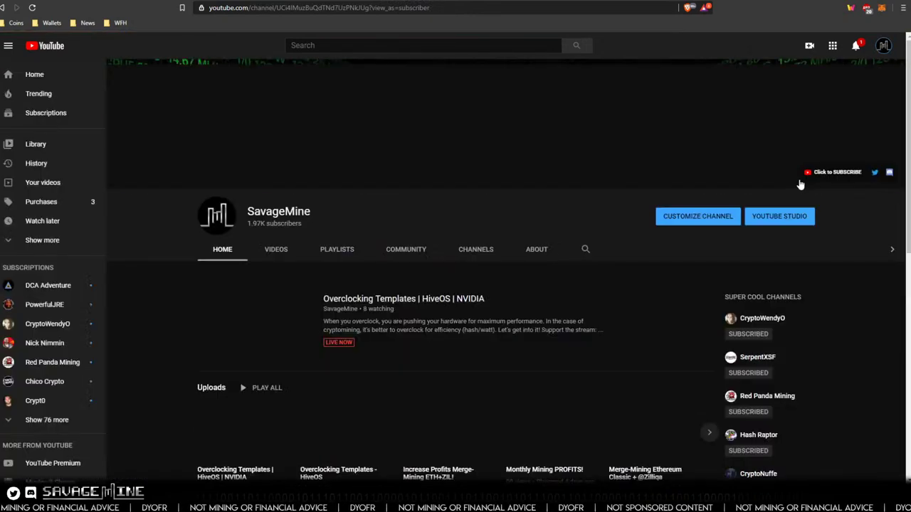
pyautogui.scroll(-3, 789, 284)
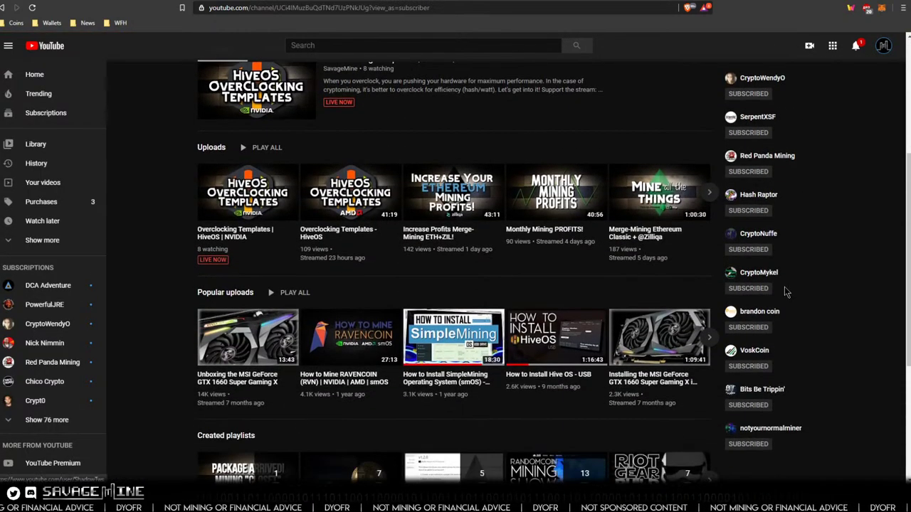
pyautogui.click(776, 311)
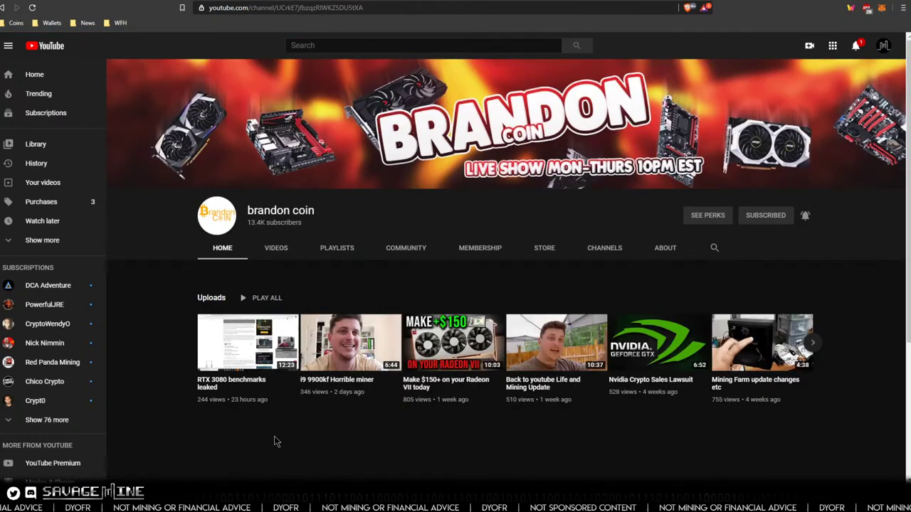
pyautogui.scroll(-1, 276, 442)
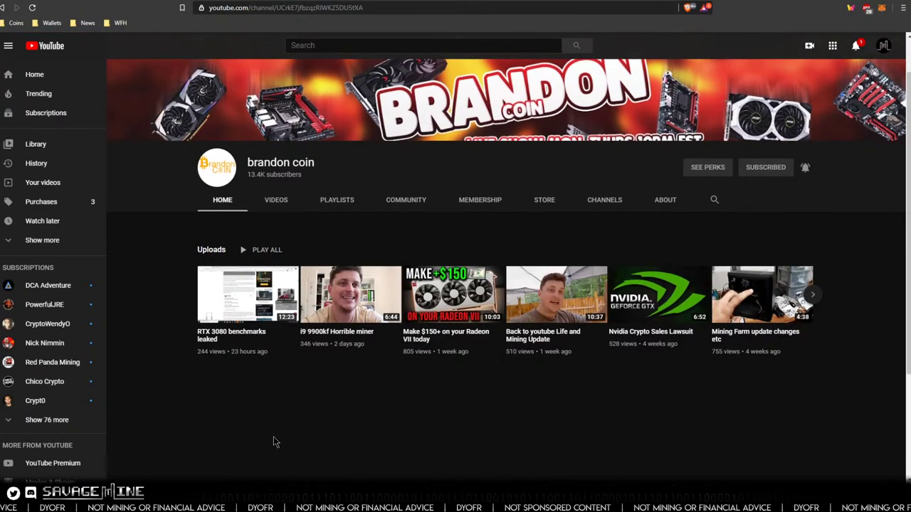
pyautogui.scroll(1, 275, 442)
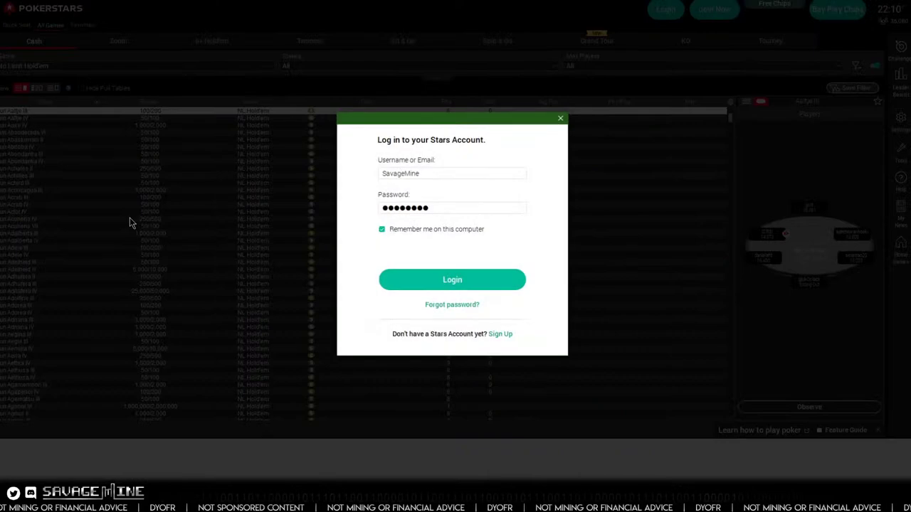
# - Log in to PokerStars with the saved username and password
pyautogui.click(455, 281)
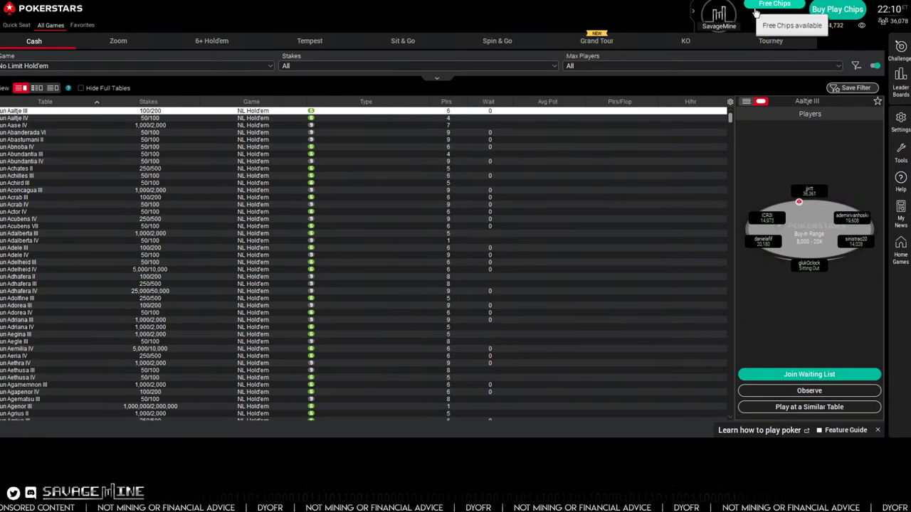
# - Claim the free play chips, confirm the Top Up notice, and close the blank pop-up
pyautogui.click(779, 7)
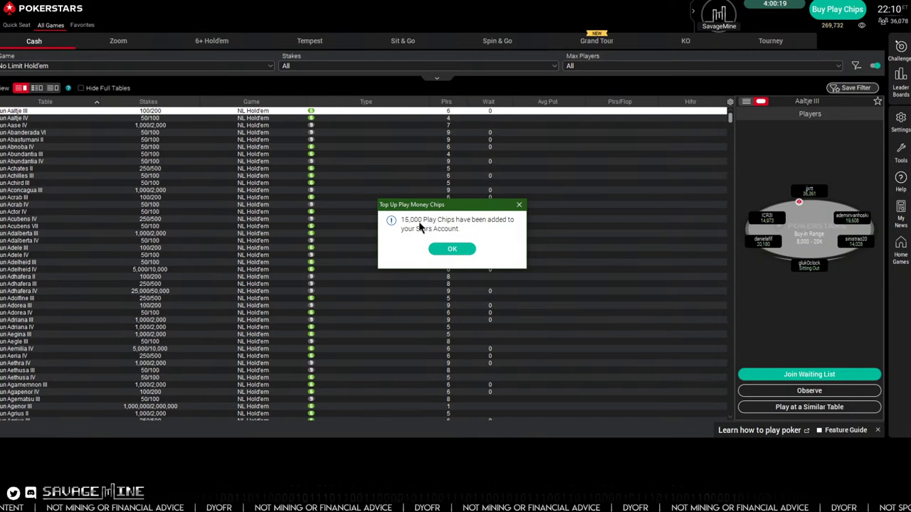
pyautogui.click(452, 249)
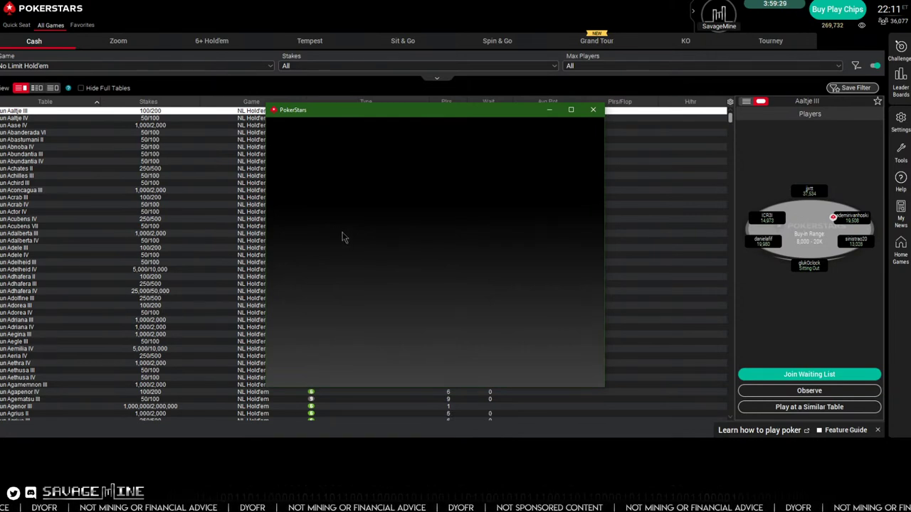
pyautogui.moveTo(420, 112); pyautogui.dragTo(319, 85)
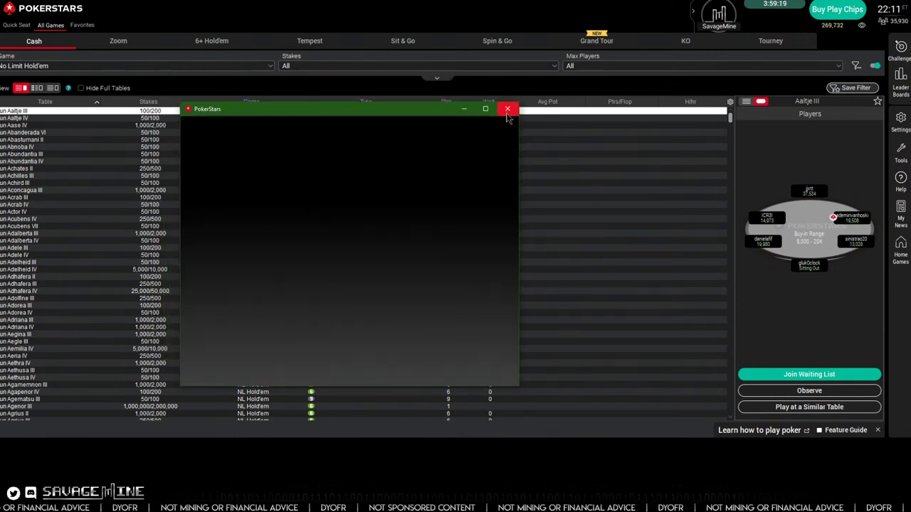
pyautogui.click(507, 108)
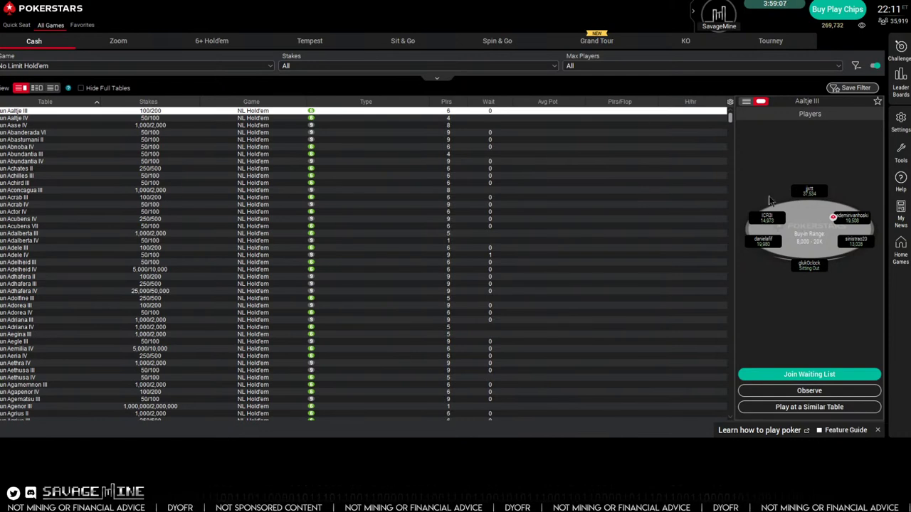
pyautogui.click(902, 251)
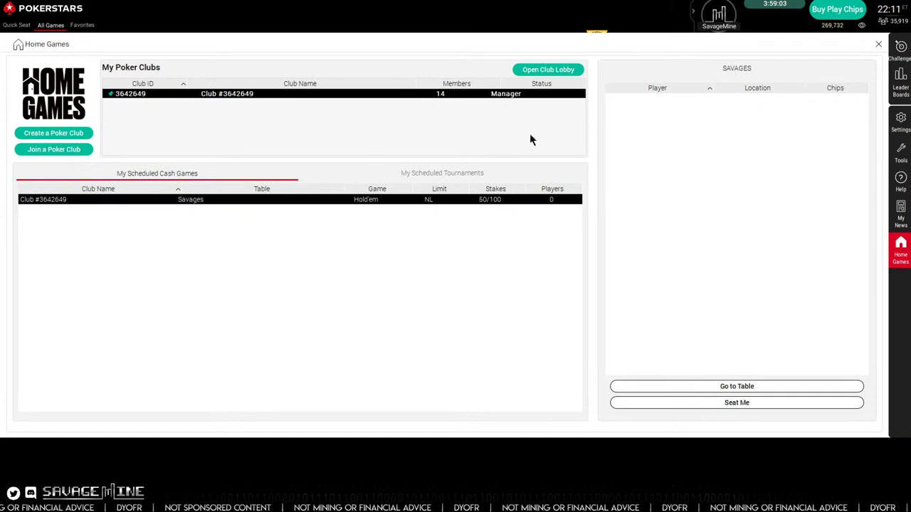
pyautogui.click(74, 151)
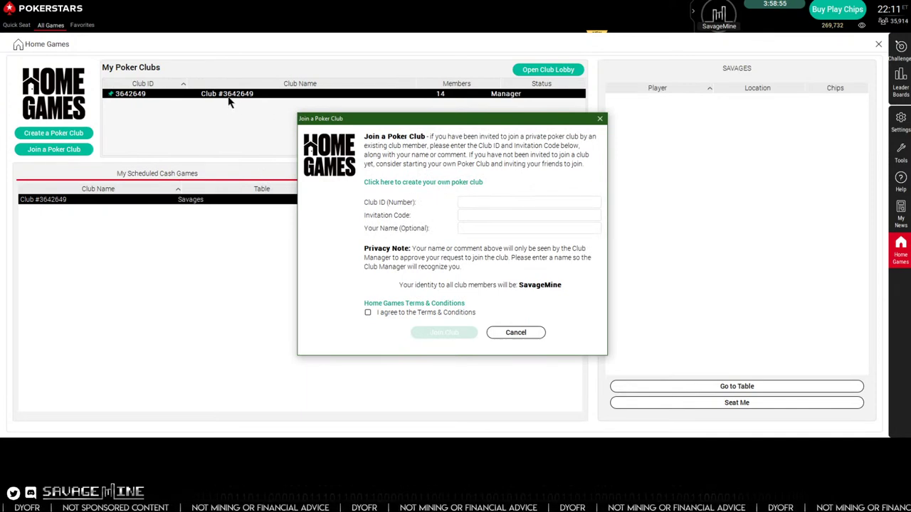
pyautogui.click(467, 216)
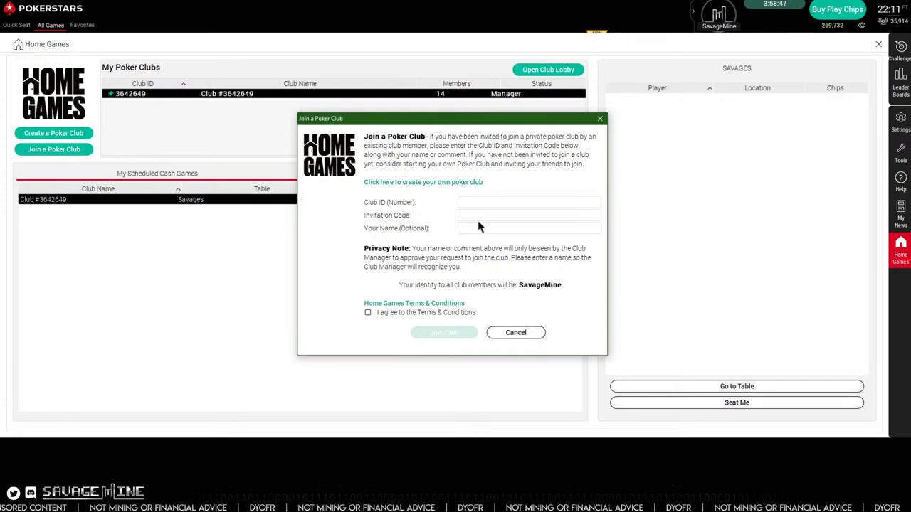
pyautogui.write('Cryptomi')
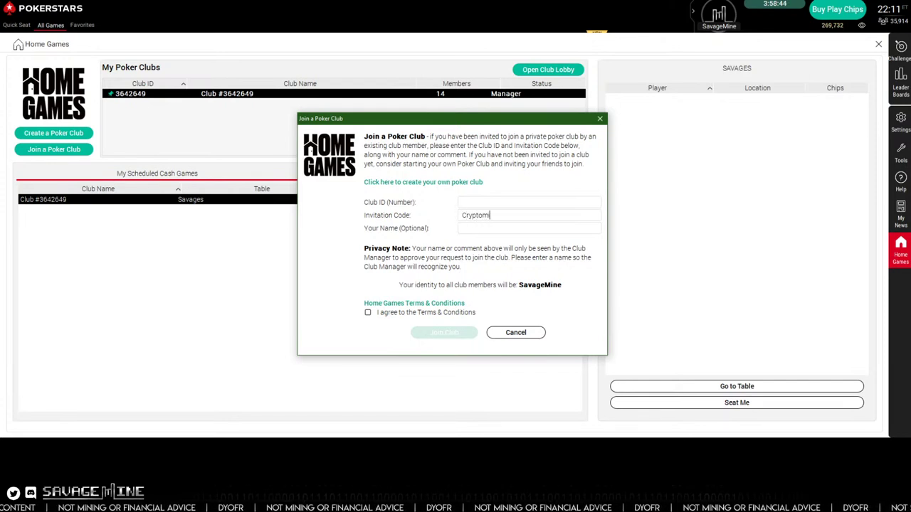
pyautogui.press('BackSpace')
pyautogui.write('Mining')
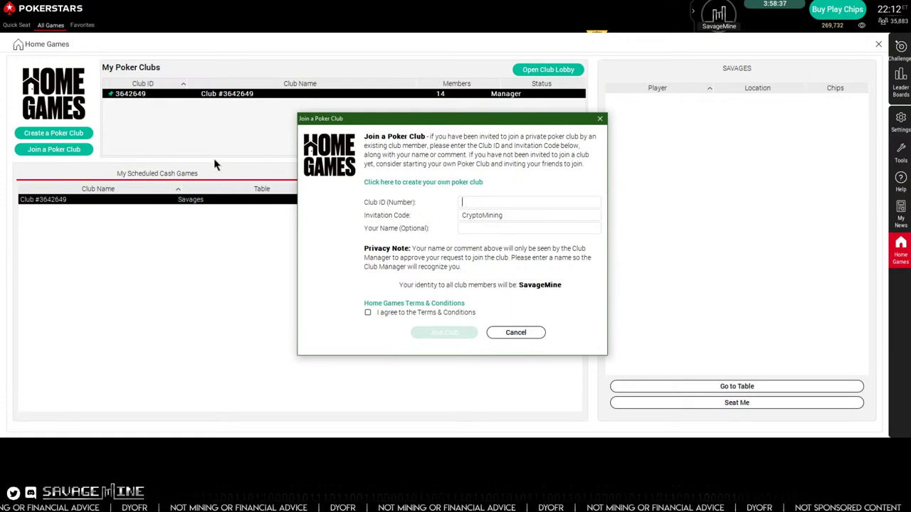
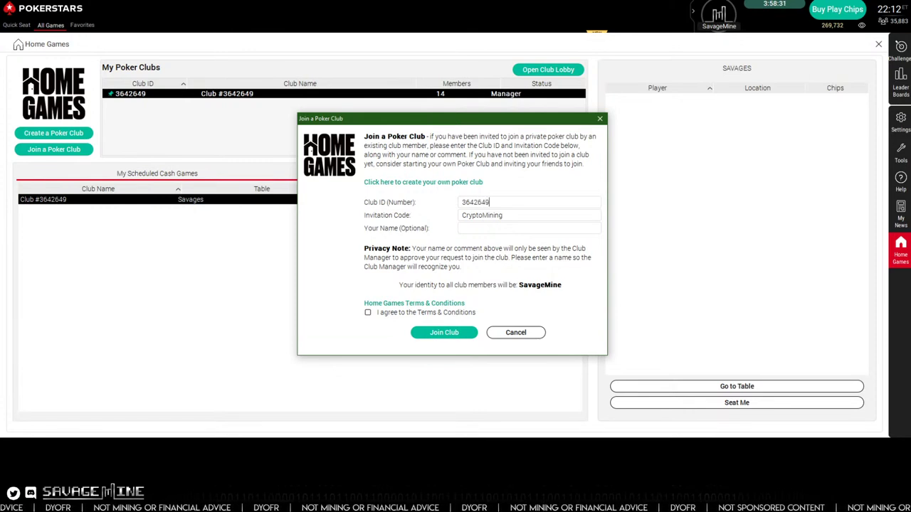
# - Enter the name 'Savage', accept the Terms & Conditions, then cancel joining
pyautogui.click(482, 228)
pyautogui.write('SavageMine')
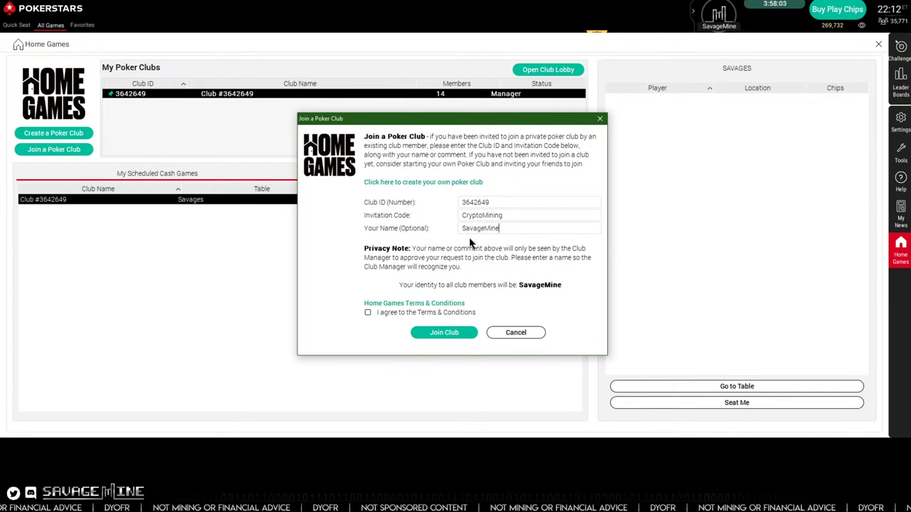
pyautogui.moveTo(500, 228); pyautogui.dragTo(451, 233)
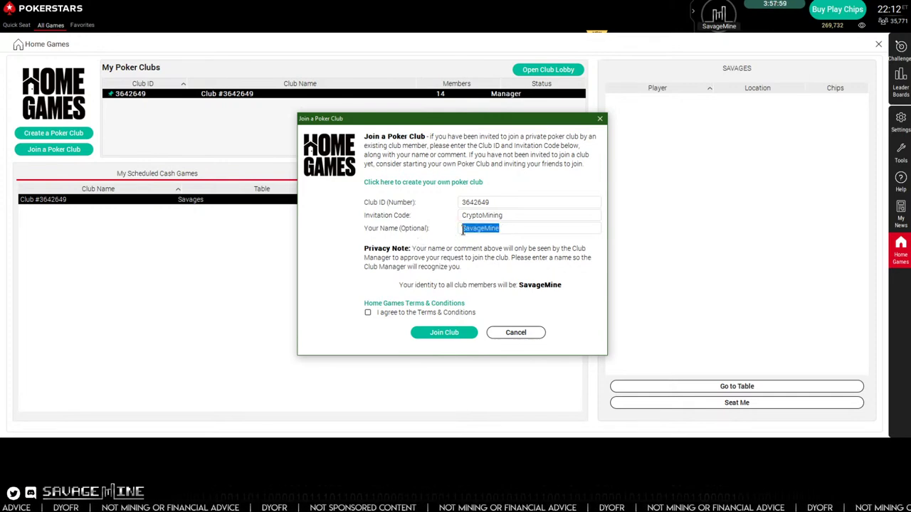
pyautogui.press('Tab')
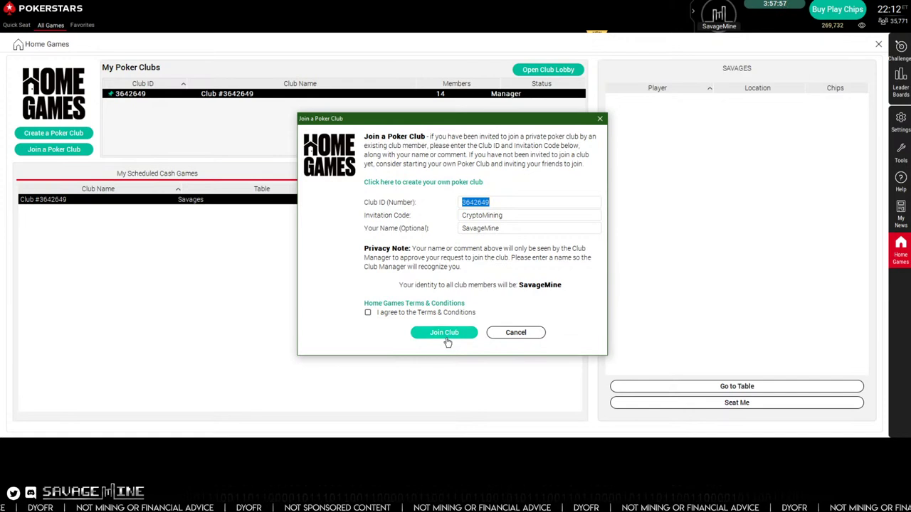
pyautogui.click(368, 313)
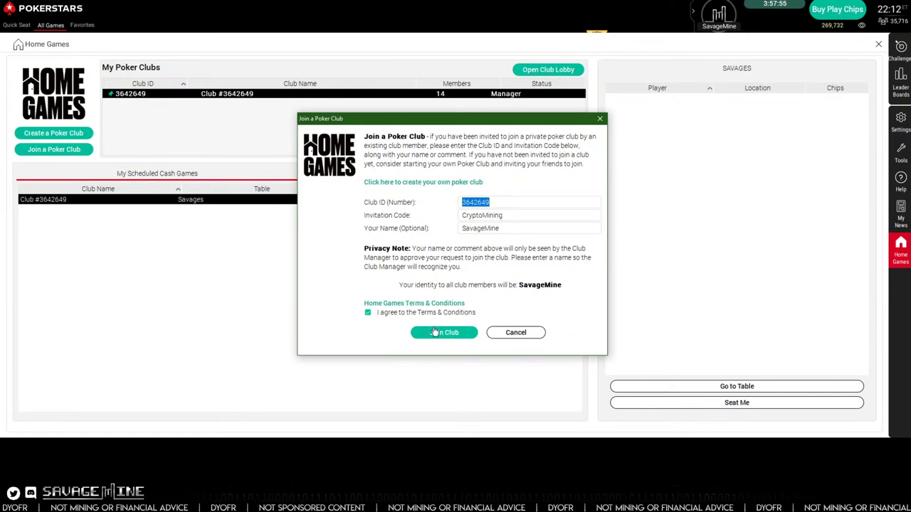
pyautogui.click(520, 332)
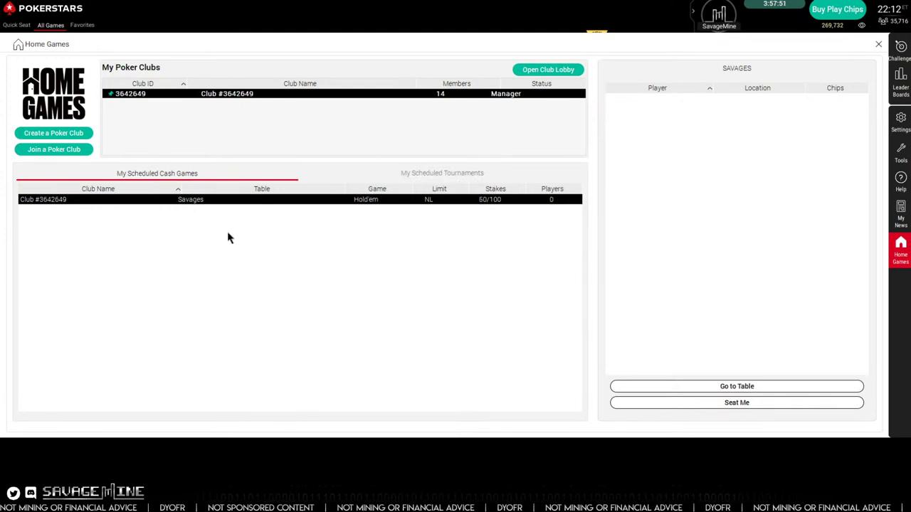
pyautogui.doubleClick(236, 100)
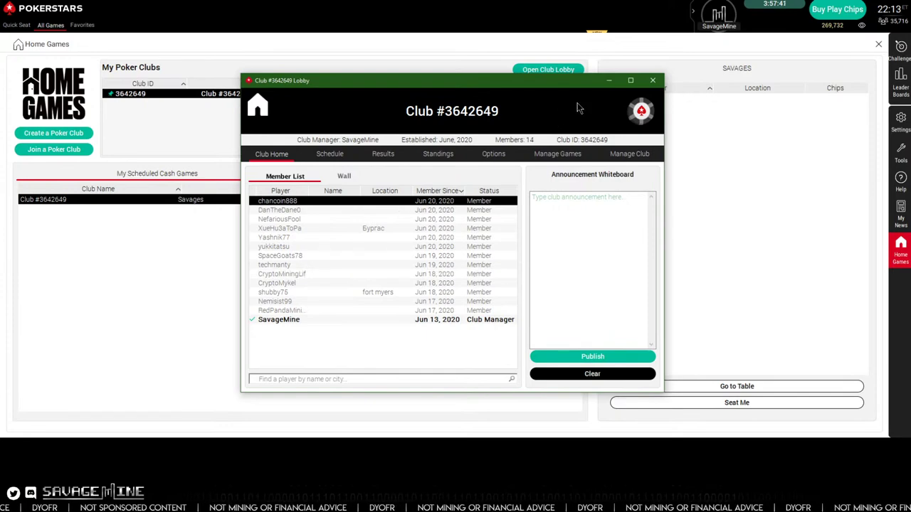
pyautogui.click(653, 80)
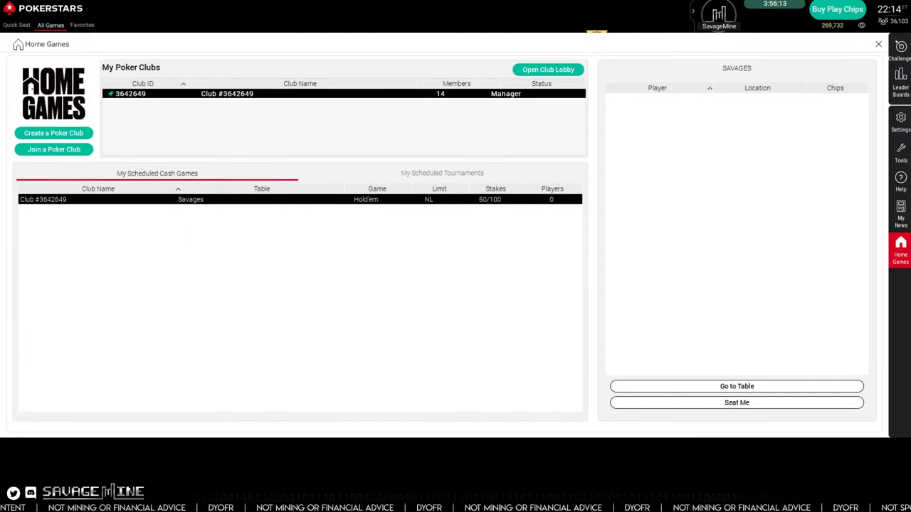
# - Open the Savages table, take the bottom seat and buy in for 10,000 chips
pyautogui.doubleClick(235, 199)
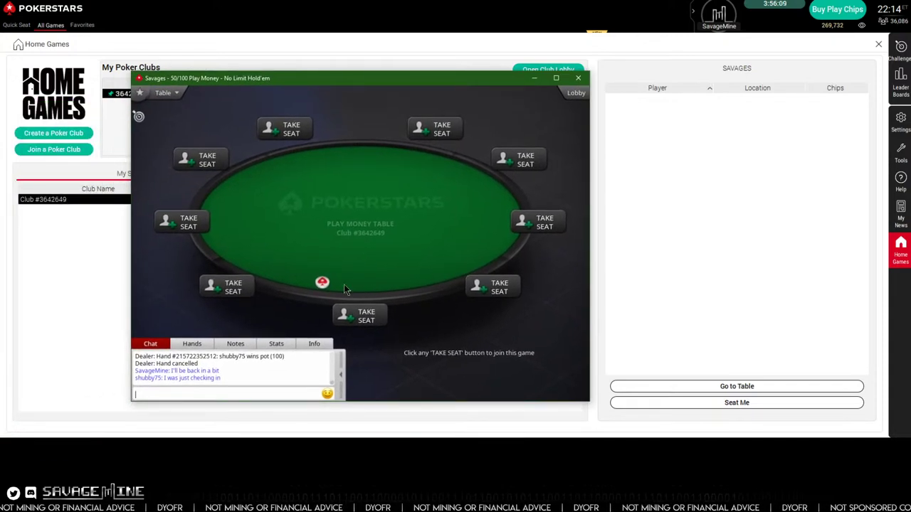
pyautogui.click(358, 315)
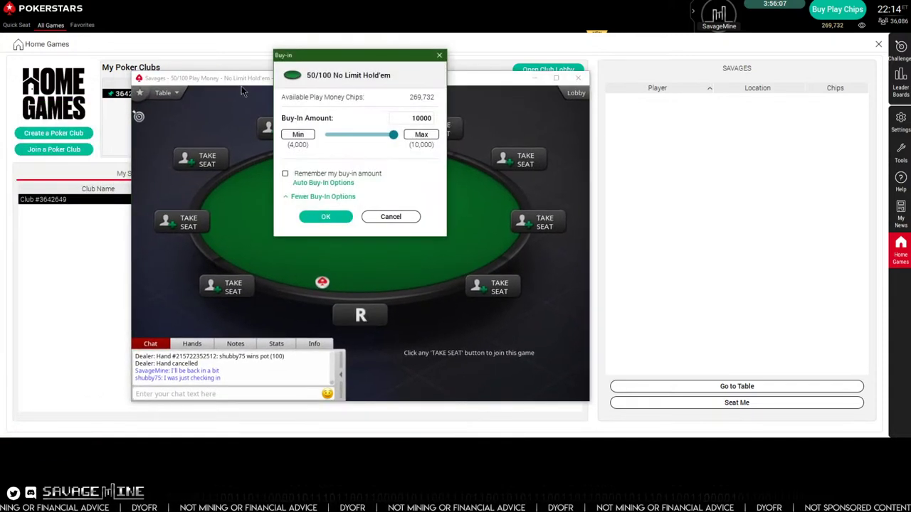
pyautogui.click(327, 217)
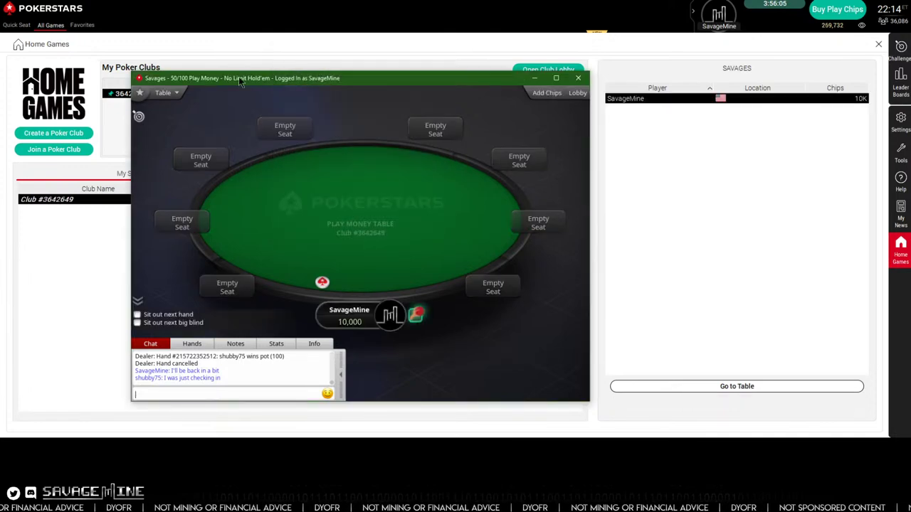